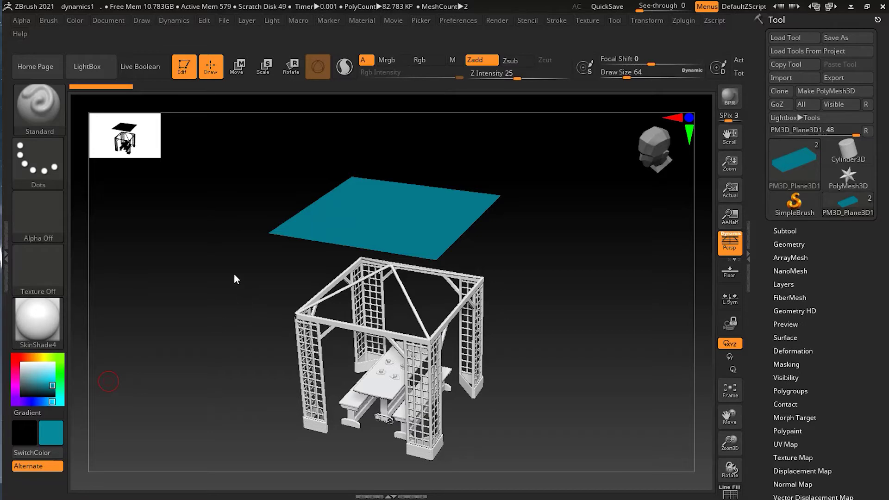
Dock the Dynamics palette in the side tray and show the scene's subtool list.
left_click(174, 21)
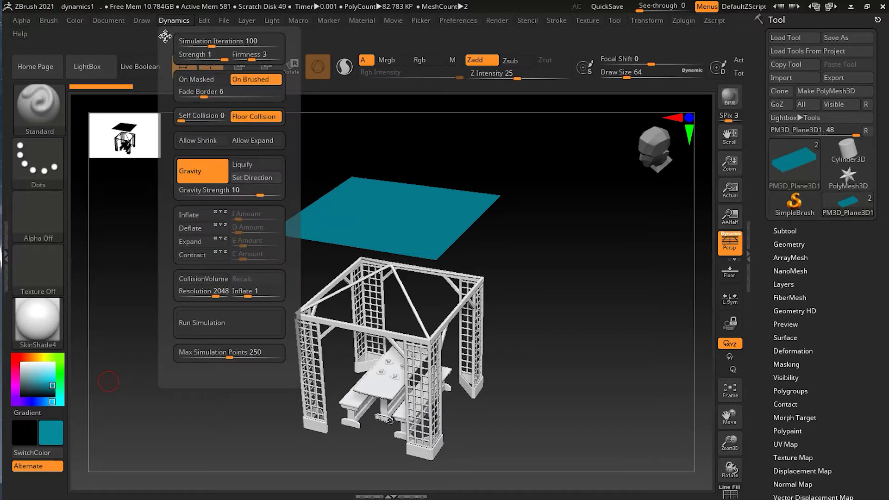
left_click_drag(164, 36, 18, 28)
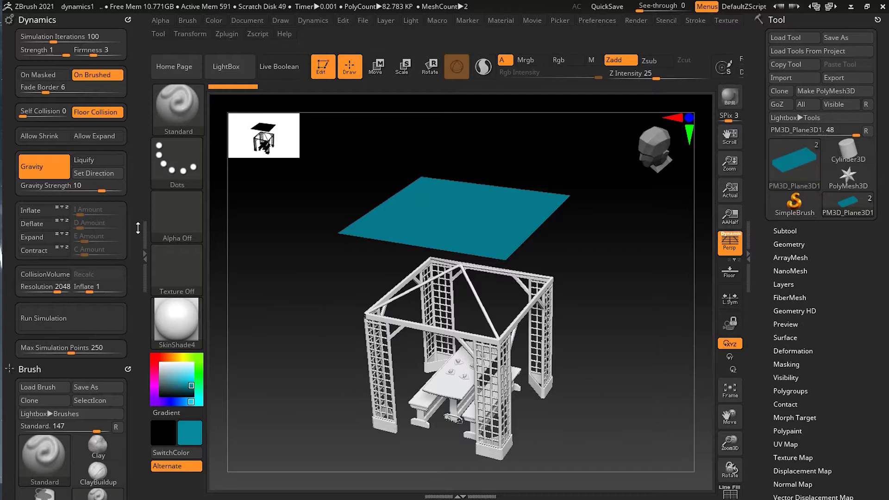
left_click(789, 231)
mouse_move(814, 299)
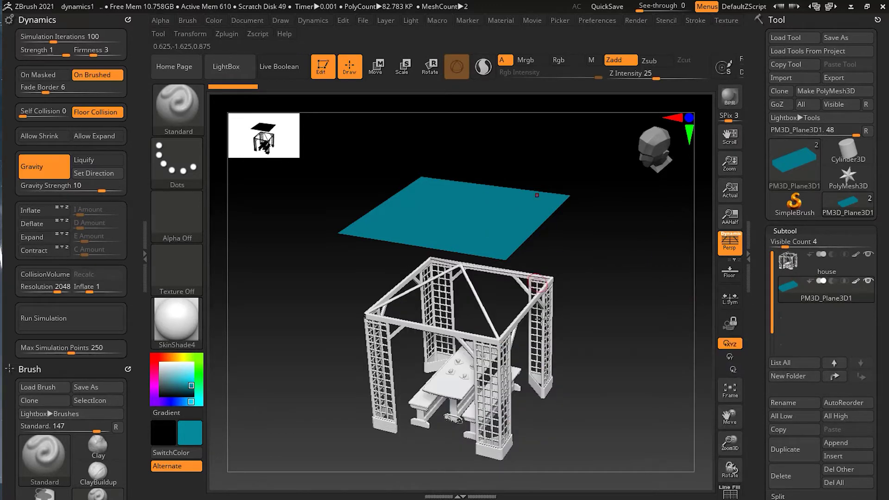
Try a gravity simulation on the plane above the gazebo without a collision volume, and undo the drop.
left_click_drag(619, 301, 609, 284)
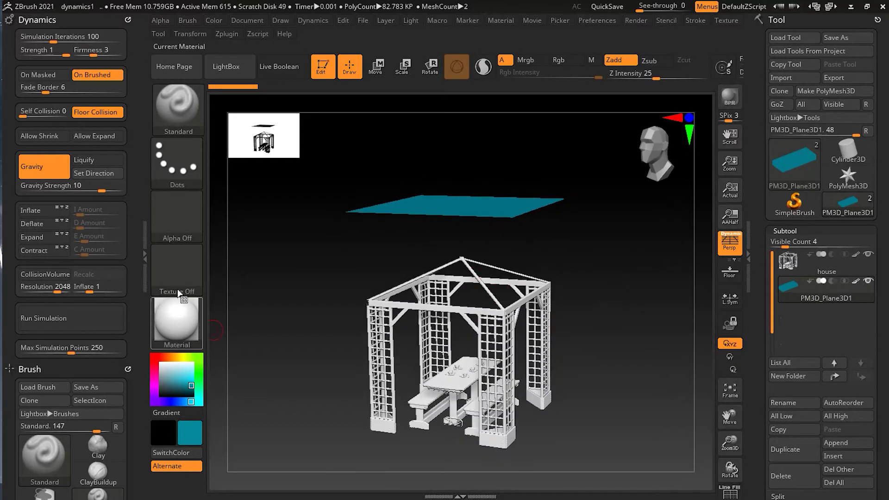
left_click(85, 318)
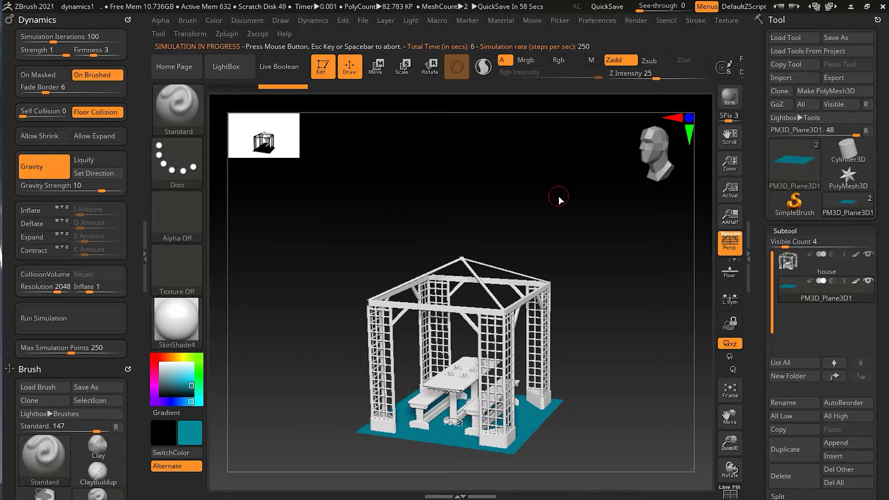
key("ctrl")
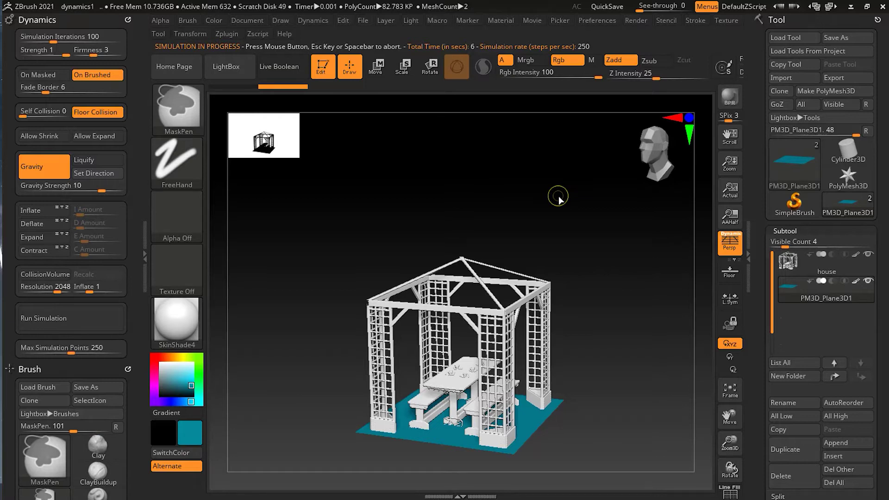
key("ctrl+z")
left_click_drag(585, 242, 595, 266)
left_click(595, 266)
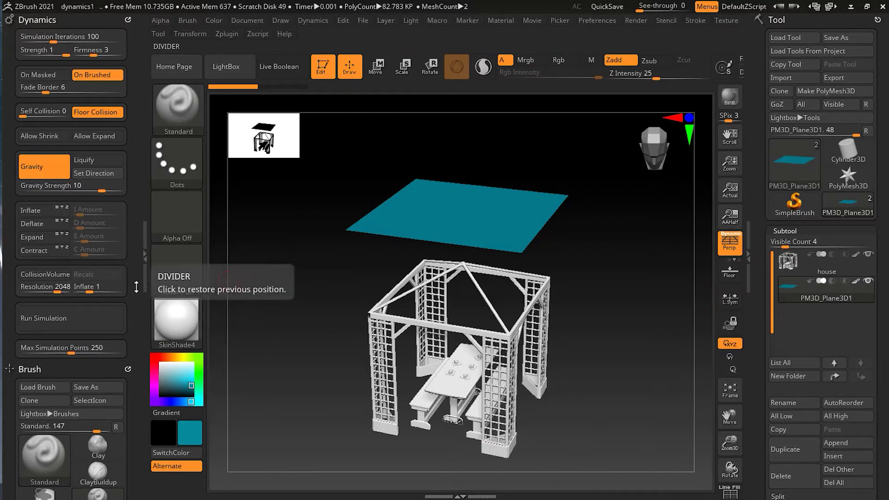
Enable the collision volume and try a cloth simulation of the plane falling onto the gazebo and table.
left_click(55, 277)
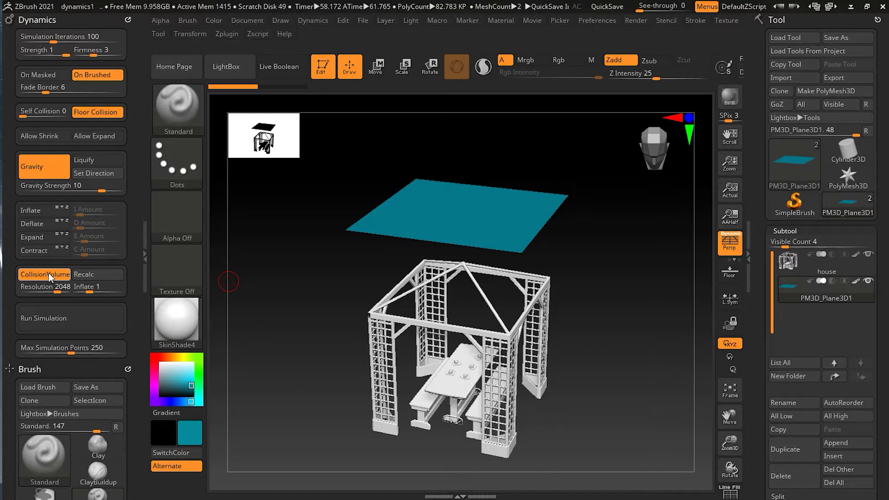
left_click(69, 318)
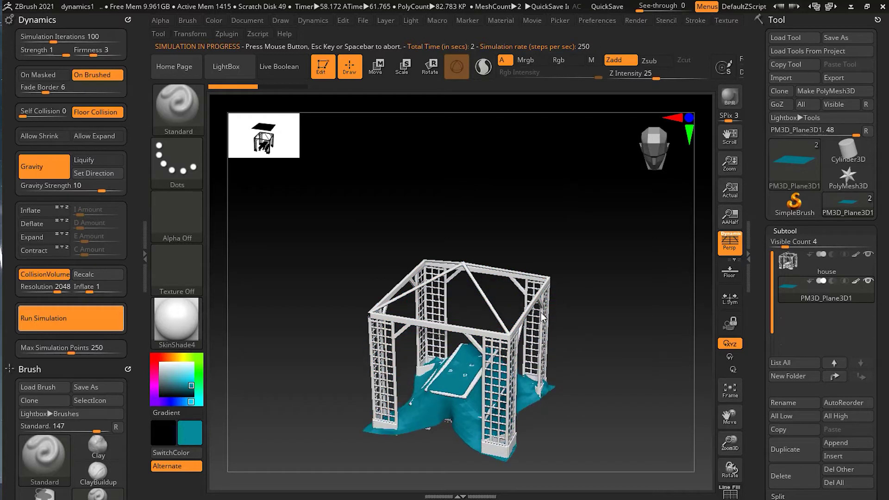
left_click_drag(590, 365, 637, 335)
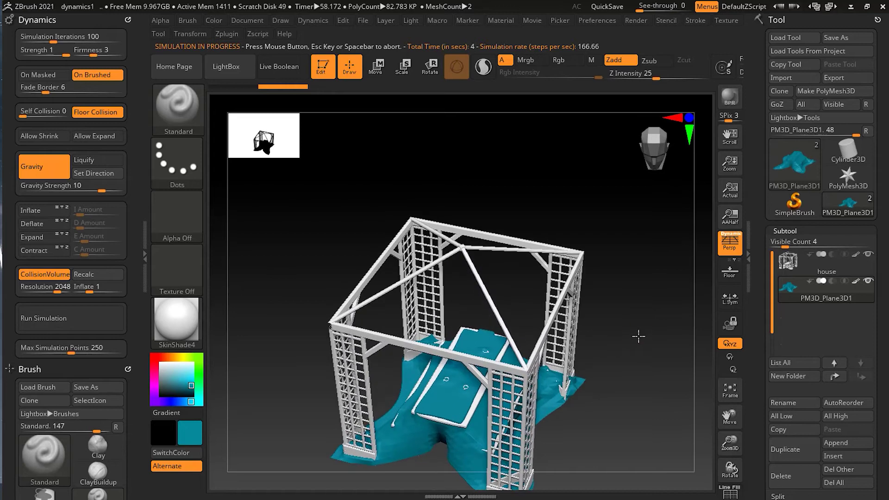
key("ctrl")
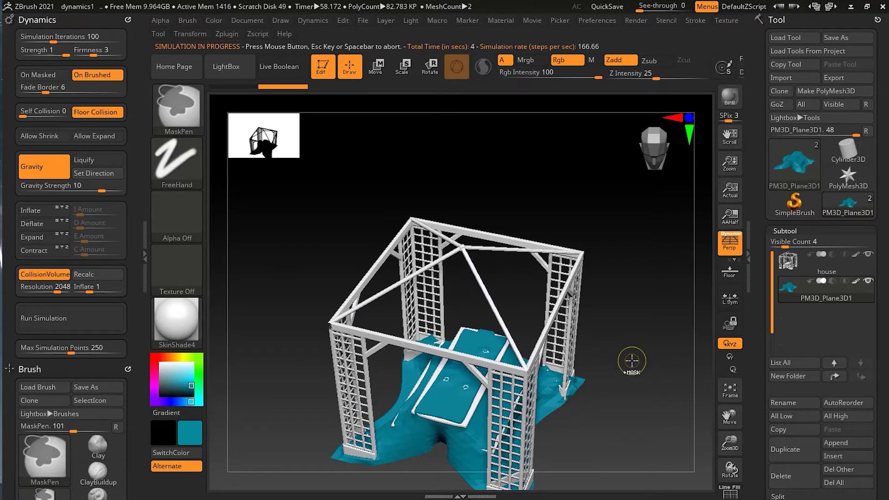
key("ctrl+z")
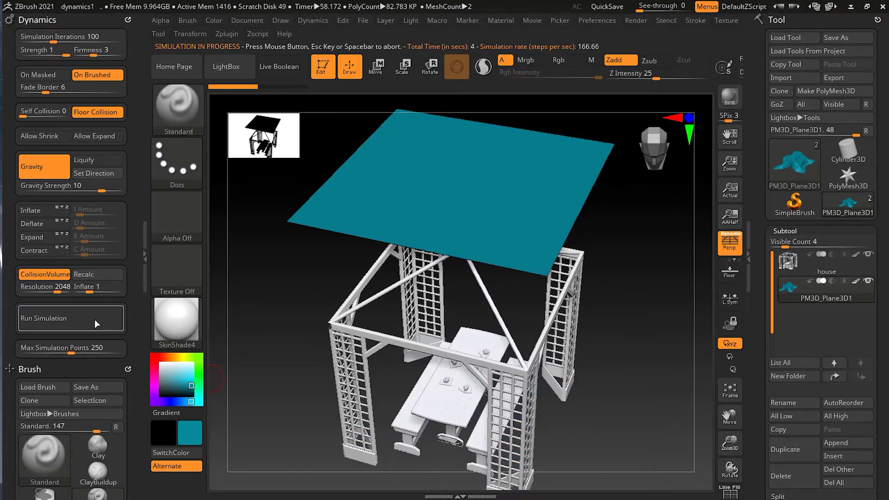
Run the cloth simulation again with Firmness 3, stop it and undo the result.
left_click(95, 319)
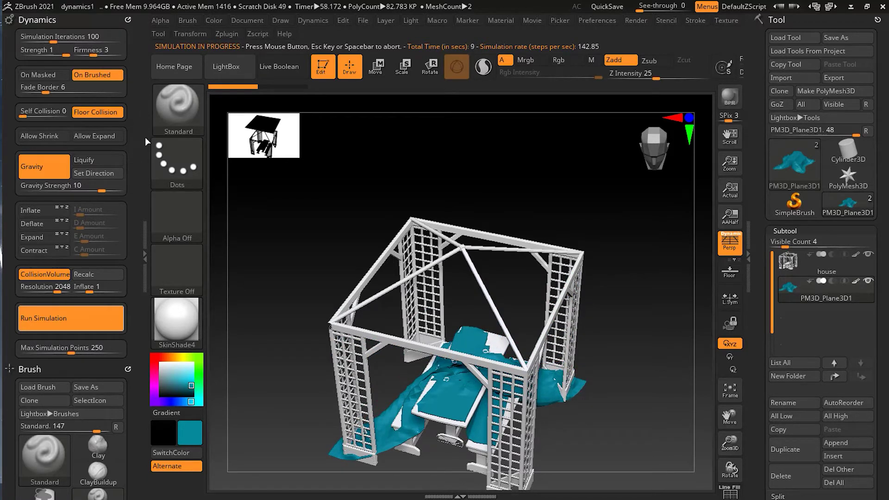
left_click(79, 318)
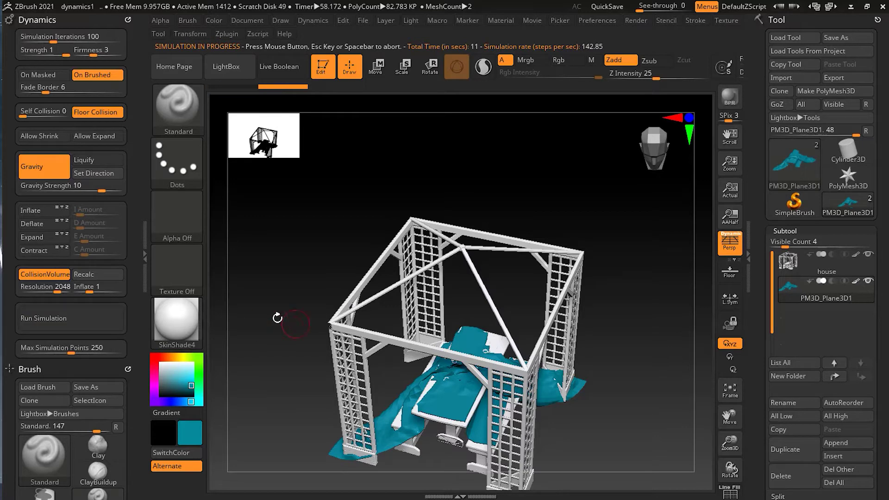
key("ctrl+z")
Try draping the plane over the gazebo with Firmness set to 6, and undo the simulation.
left_click_drag(629, 263, 630, 298, "alt")
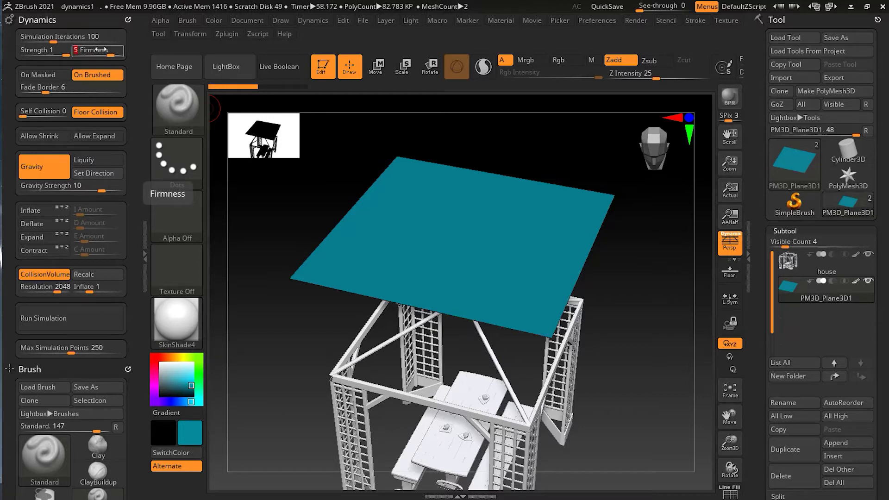
left_click_drag(109, 55, 122, 54)
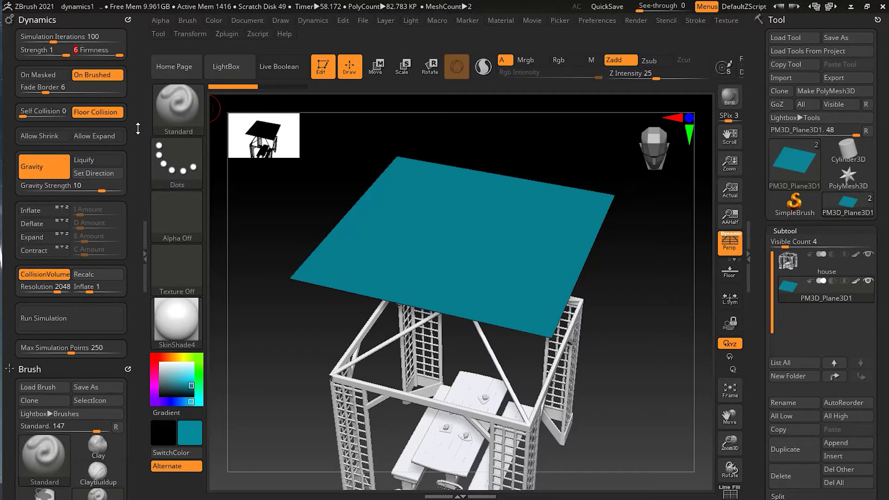
left_click(73, 321)
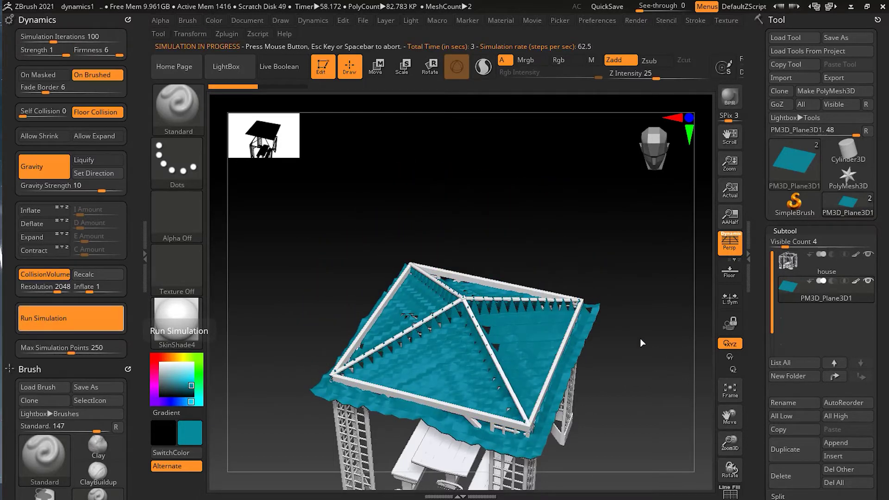
left_click(630, 327)
left_click_drag(624, 314, 623, 283)
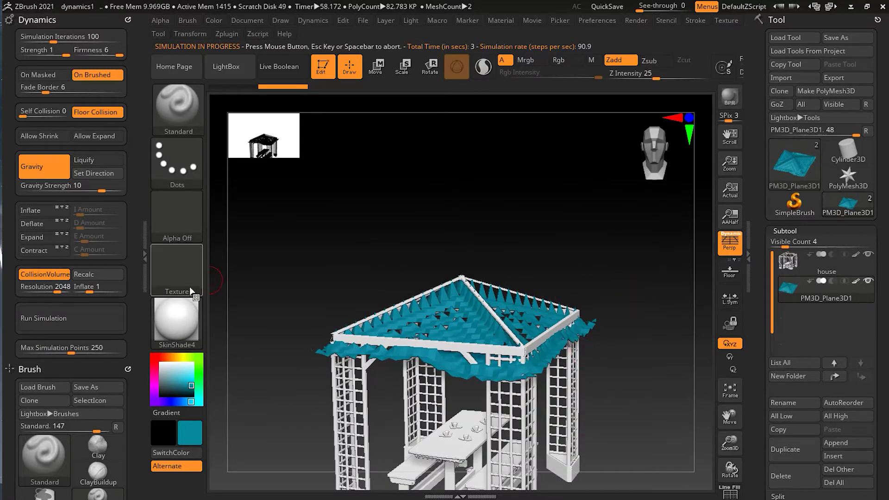
left_click(274, 279)
key("ctrl")
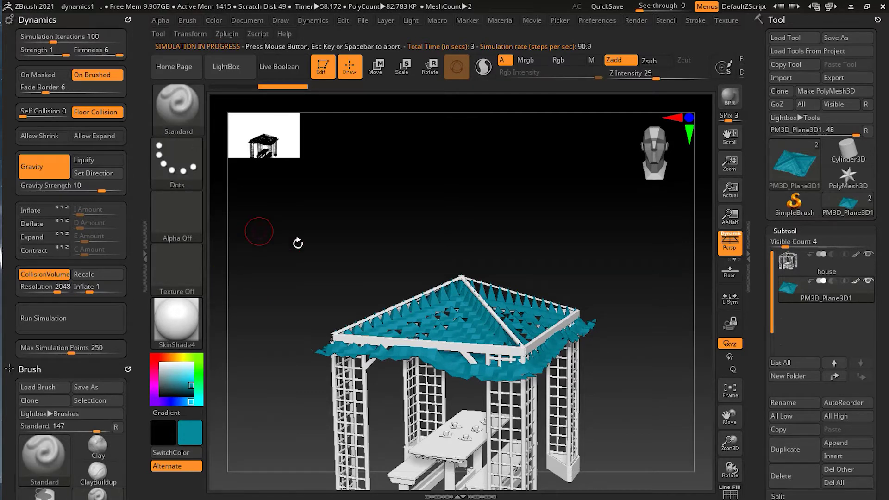
key("ctrl+z")
Set Firmness to 1 and test the softer cloth draping over the gazebo roof, undoing the simulation after inspecting it.
left_click_drag(320, 250, 215, 199)
left_click_drag(119, 57, 79, 59)
key("Return")
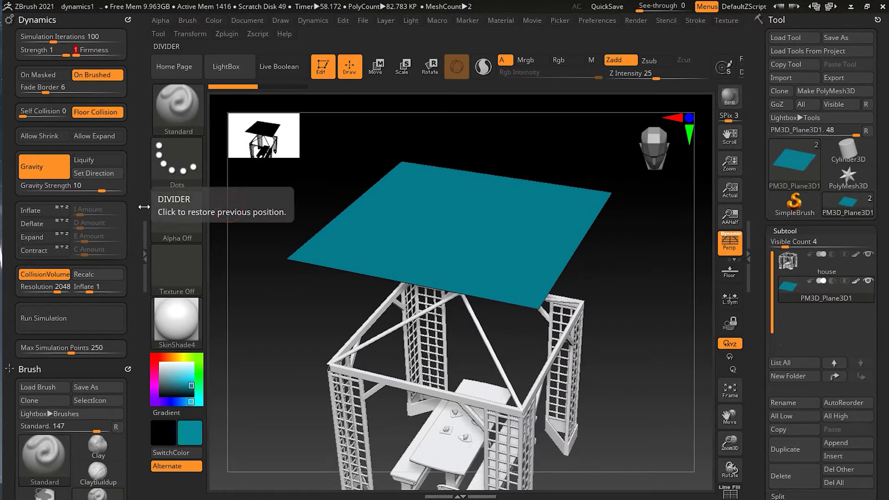
left_click(87, 319)
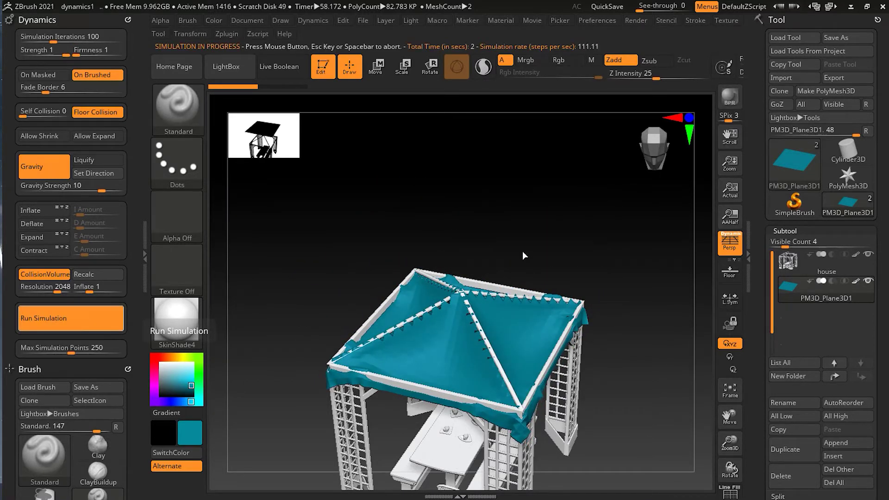
left_click(546, 254)
left_click_drag(570, 258, 571, 207)
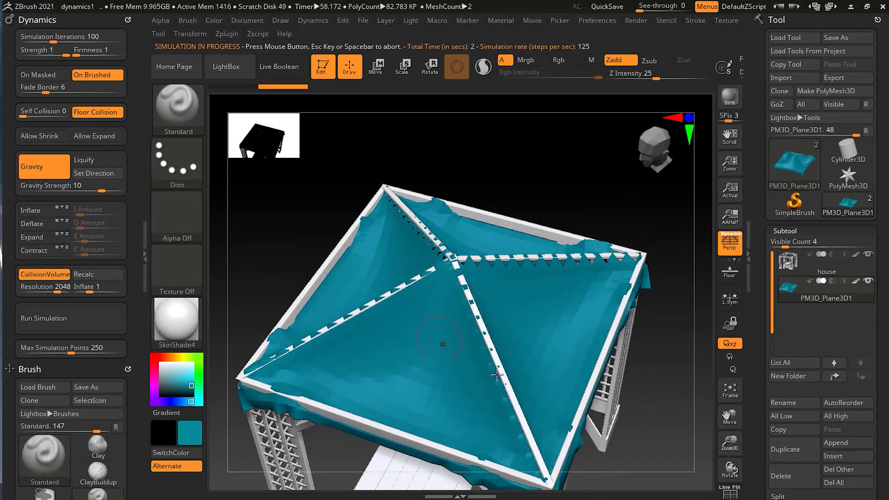
left_click_drag(654, 403, 653, 373)
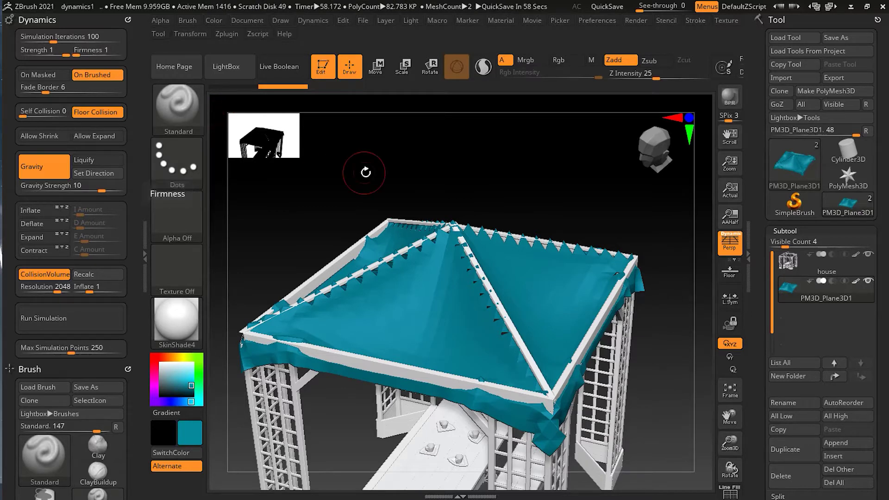
key("ctrl+z")
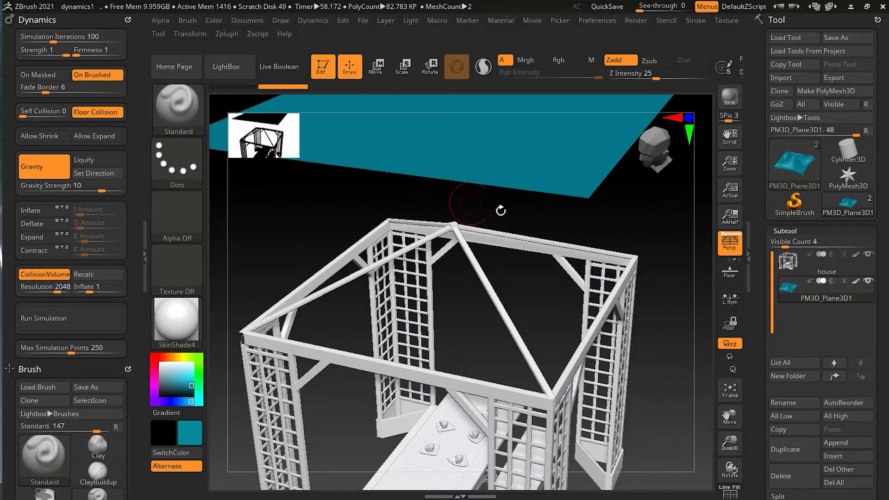
key("f")
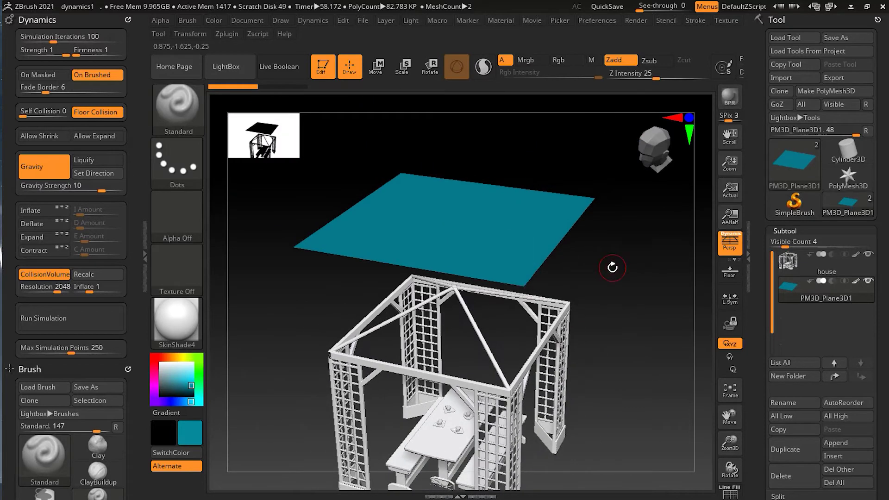
Turn on Dynamic Subdiv for the plane and display its polygon wireframe.
left_click(796, 231)
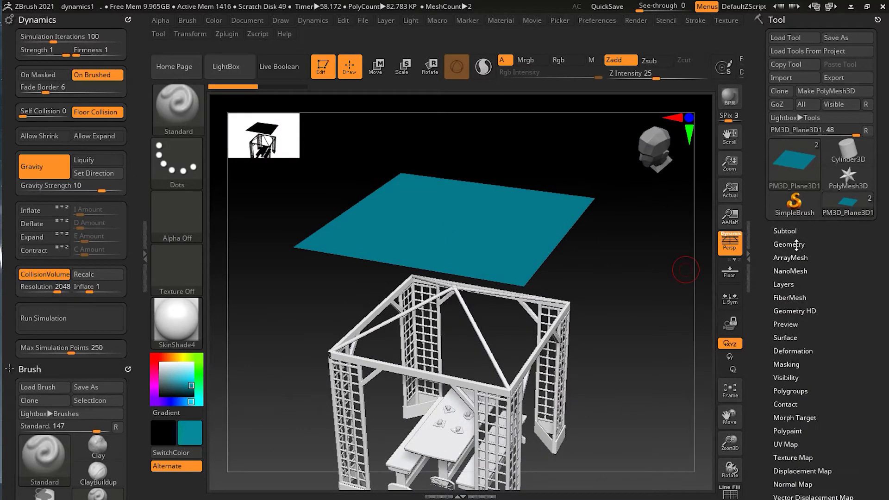
left_click(796, 244)
left_click_drag(883, 366, 882, 325)
left_click(806, 309)
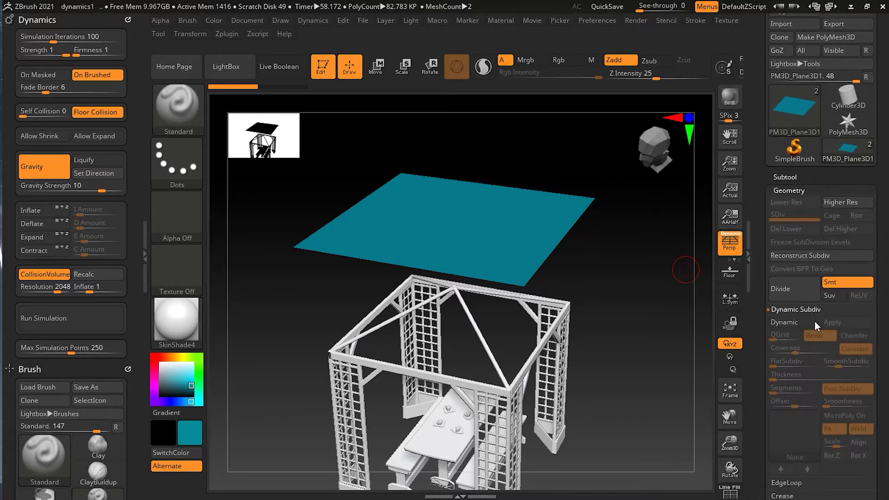
left_click(794, 322)
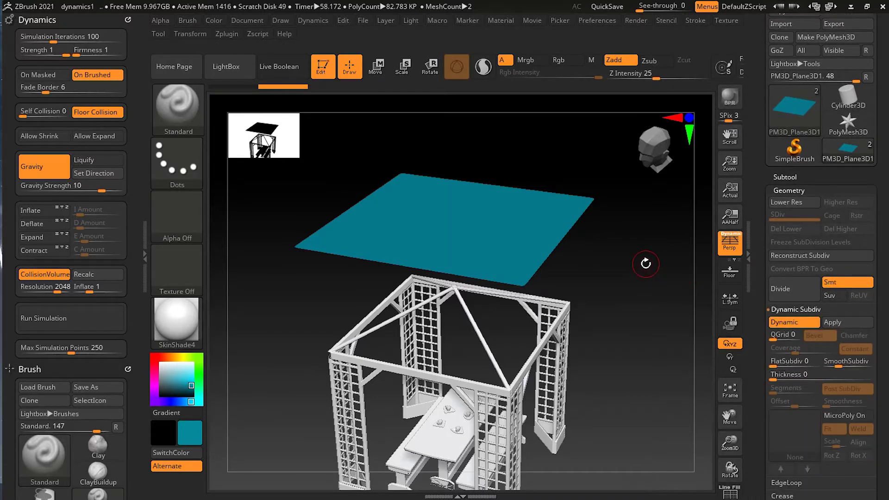
left_click_drag(627, 258, 628, 279)
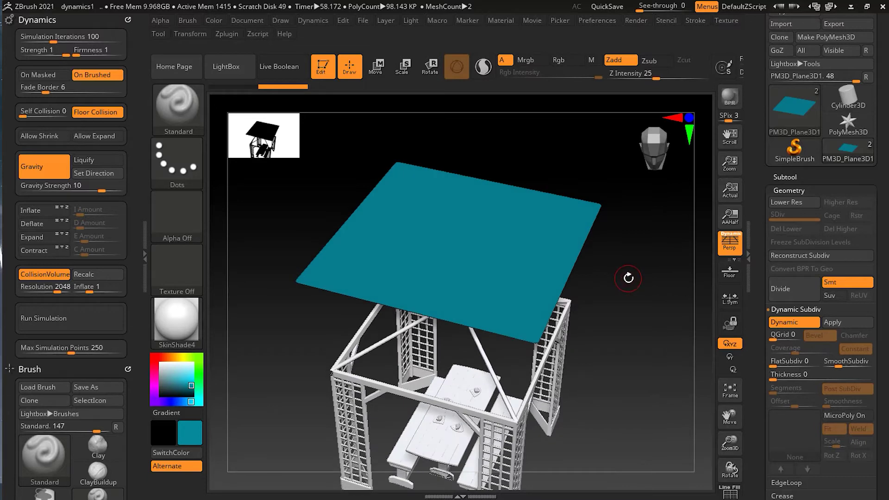
key("shift+f")
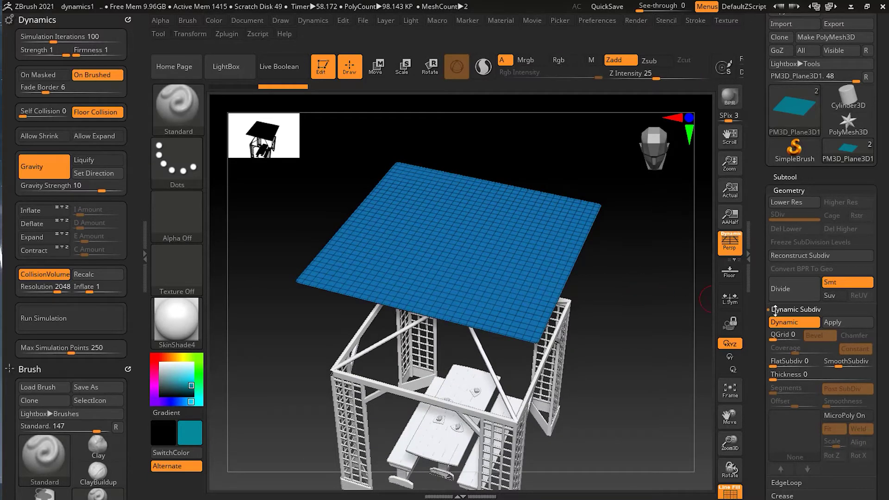
Examine the plane's Dynamic Subdiv settings for thickness, SmoothSubdiv, QGrid and FlatSubdiv.
left_click(782, 374)
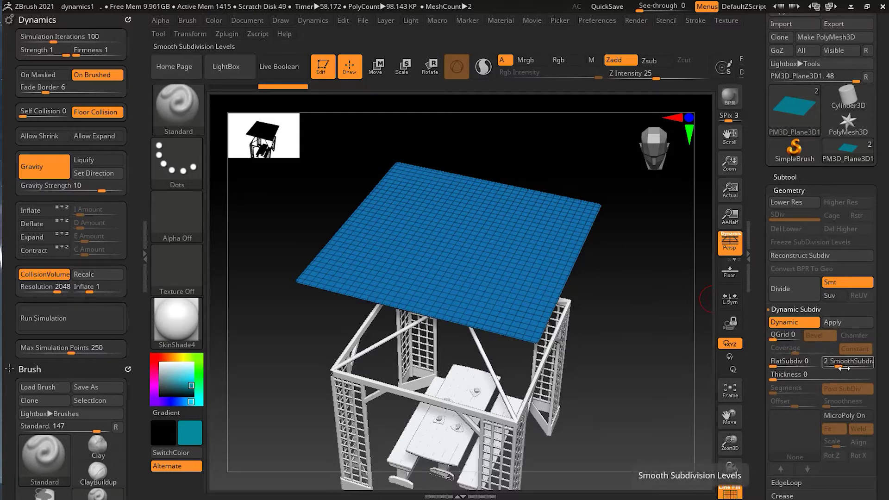
mouse_move(838, 366)
left_mouse_down()
mouse_move(846, 367)
mouse_move(838, 368)
left_mouse_up()
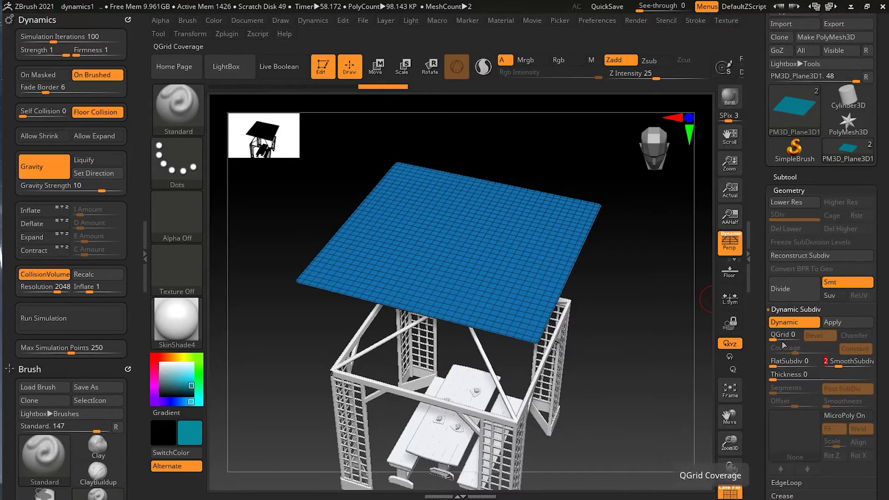
mouse_move(782, 338)
left_mouse_down()
mouse_move(768, 341)
mouse_move(785, 366)
mouse_move(771, 366)
left_mouse_up()
Divide the plane's geometry once, return it to SDiv 1, and delete the higher subdivision level.
key("ctrl")
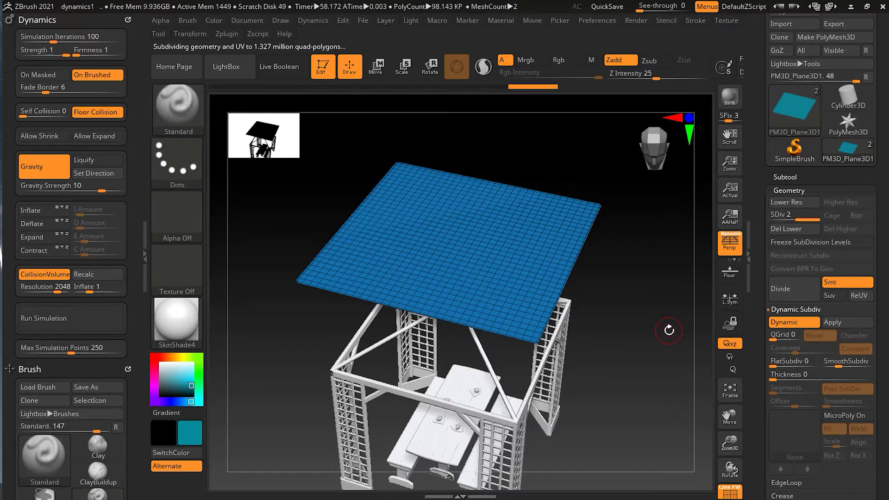
left_click_drag(611, 300, 637, 300, "alt")
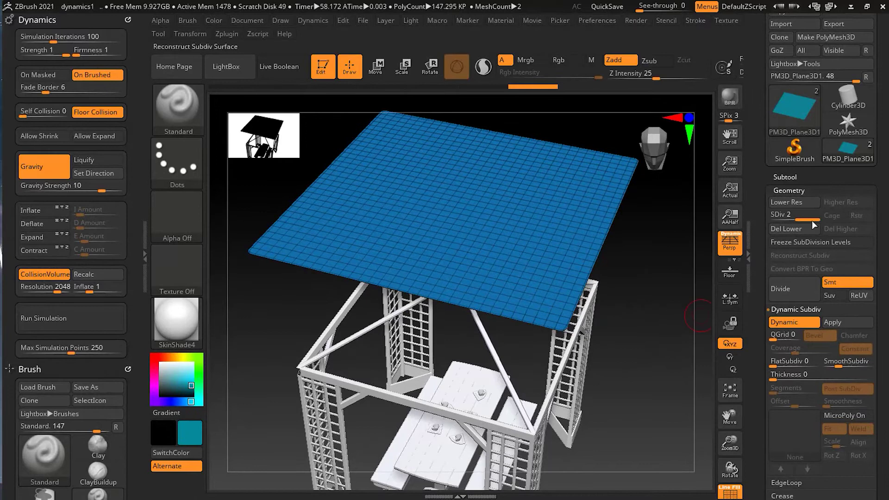
left_click_drag(794, 218, 777, 221)
left_click(787, 229)
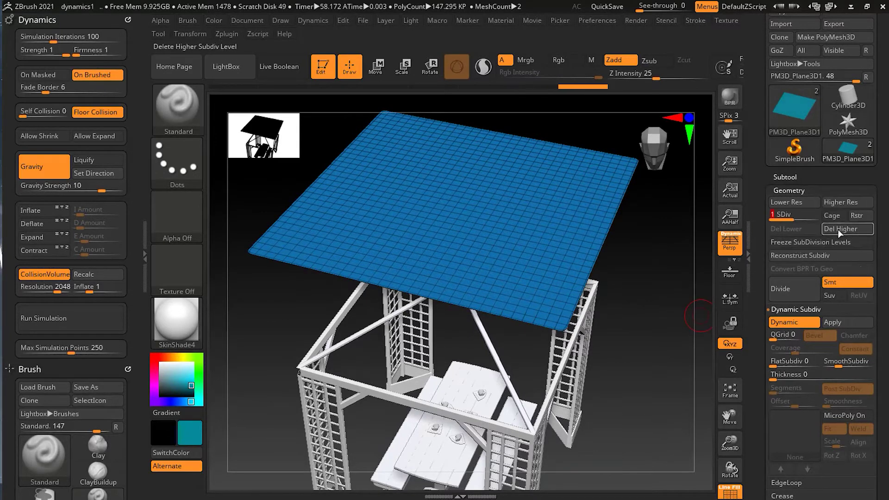
left_click_drag(887, 371, 883, 355)
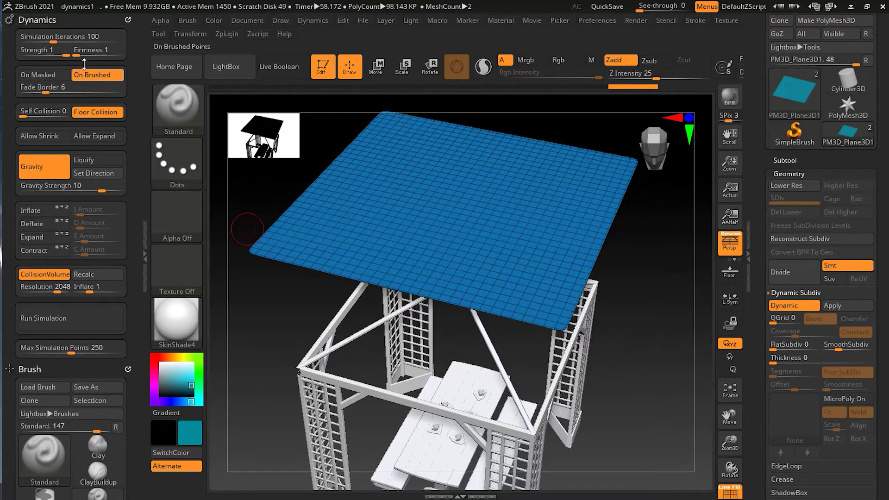
Simulate the dynamically subdivided plane falling onto the gazebo at Firmness 1, and undo the drape.
left_click(103, 324)
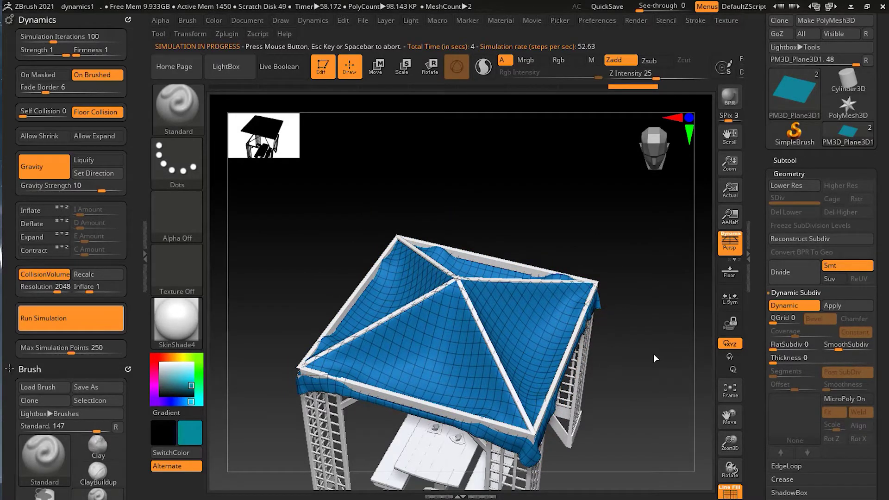
left_click(345, 212)
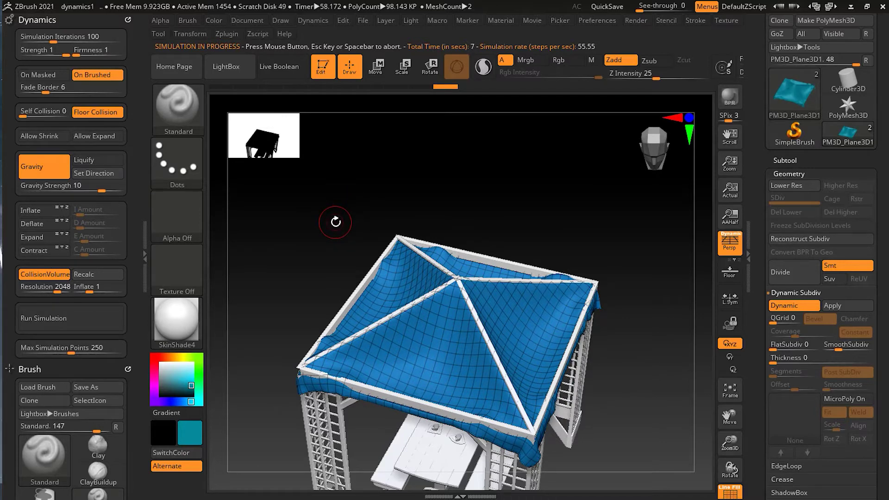
key("ctrl")
key("ctrl+z")
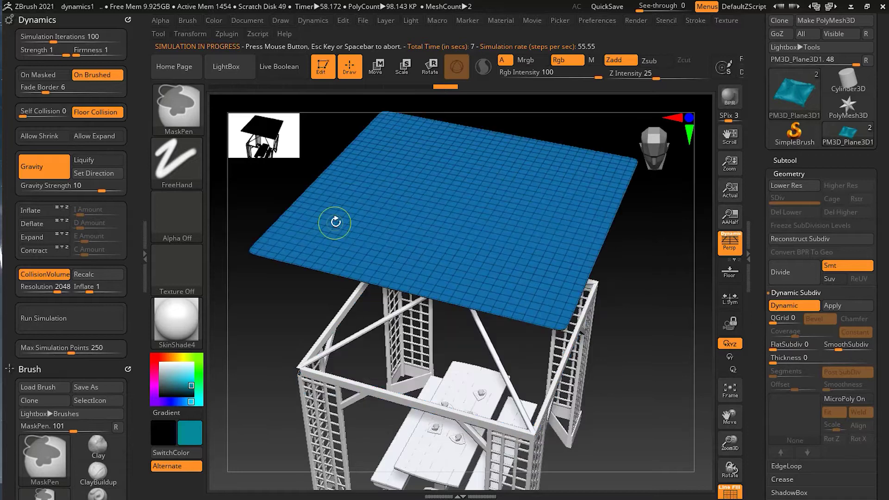
Set Firmness to 6, run the cloth simulation over the gazebo, and inspect the stiffer drape from above.
left_click_drag(80, 55, 125, 61)
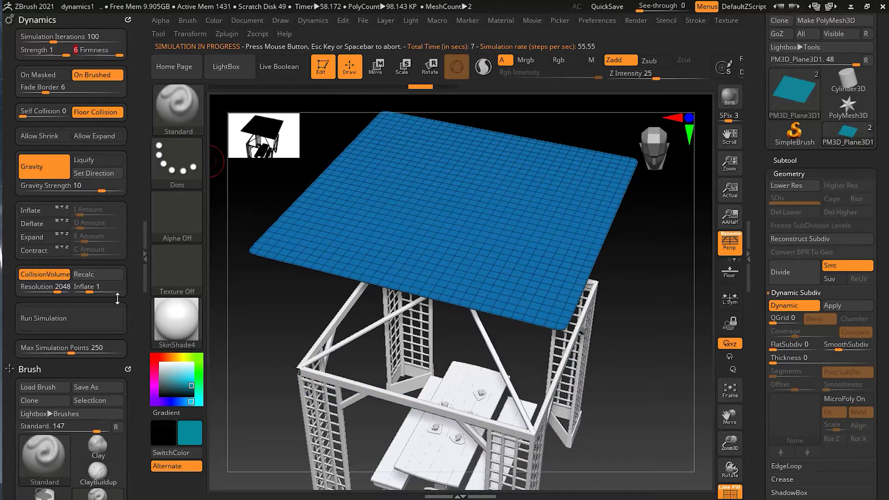
left_click(91, 314)
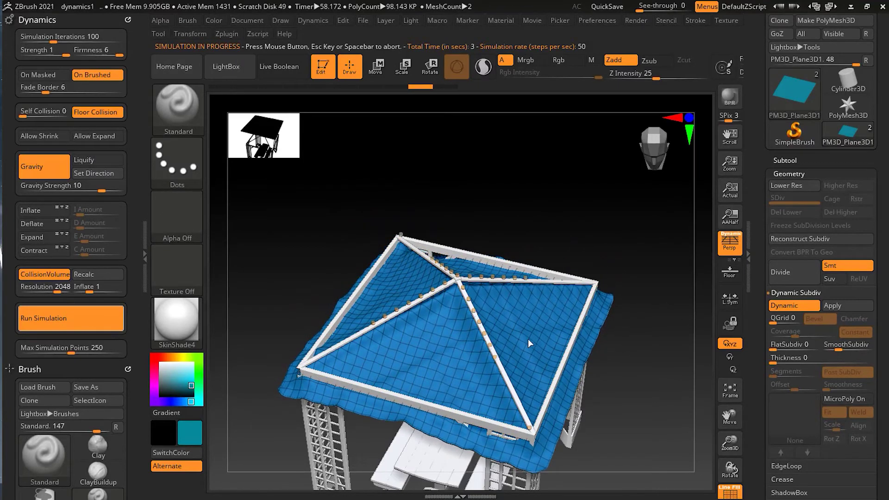
left_click(656, 312)
left_click_drag(657, 313, 641, 355)
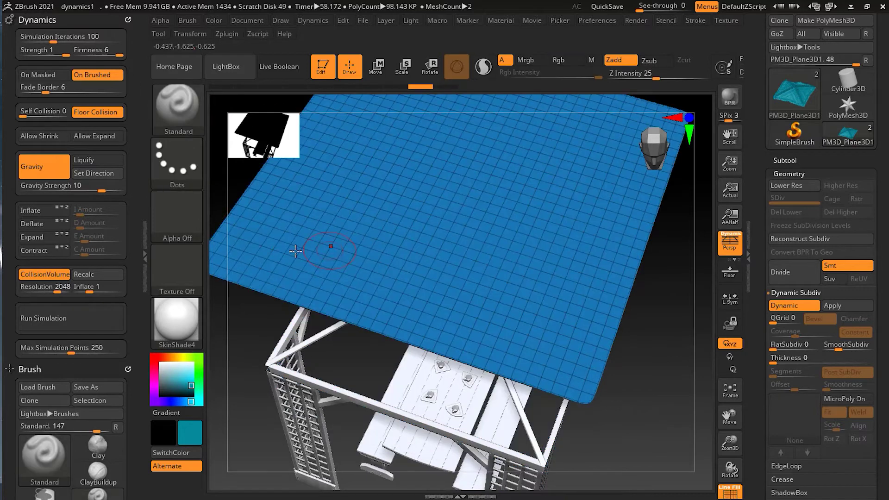
Set Firmness back to 1, run the cloth simulation over the roof frame, and undo it.
left_click_drag(105, 55, 76, 55)
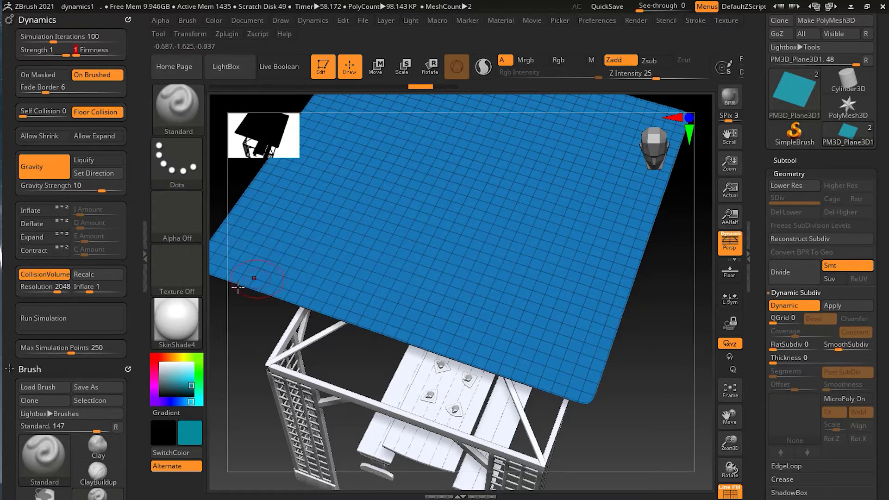
left_click(99, 320)
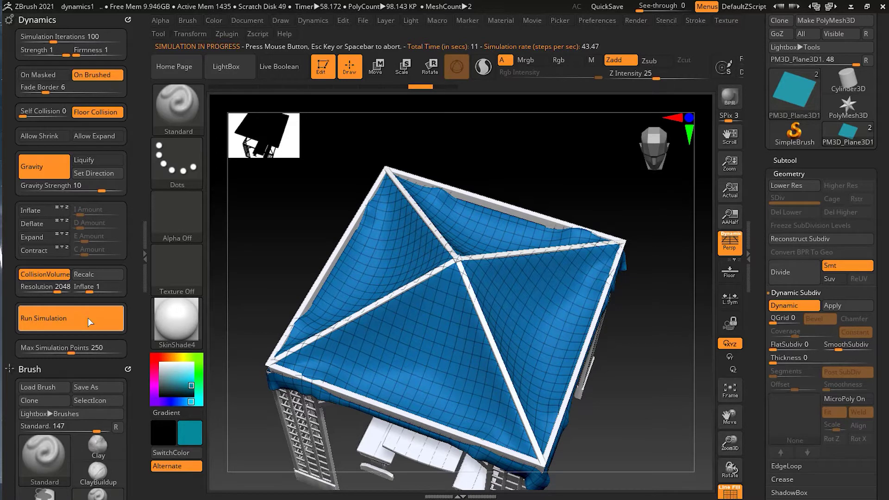
left_click(260, 267)
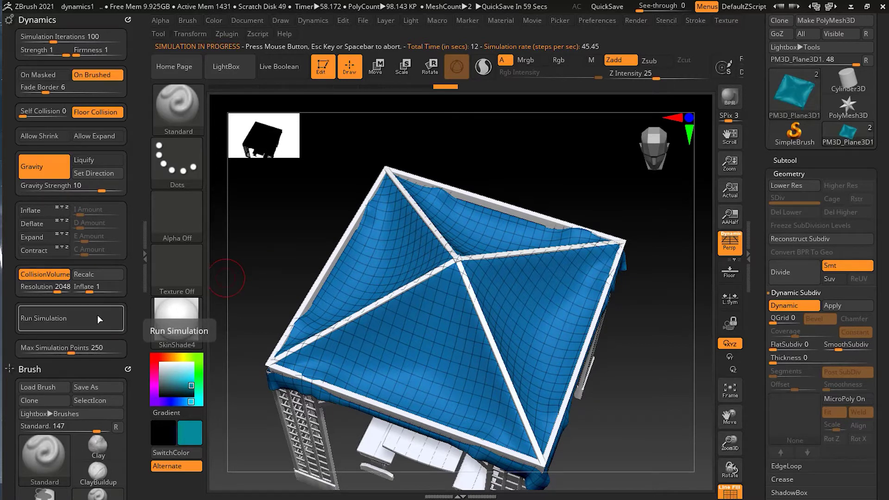
key("ctrl+z")
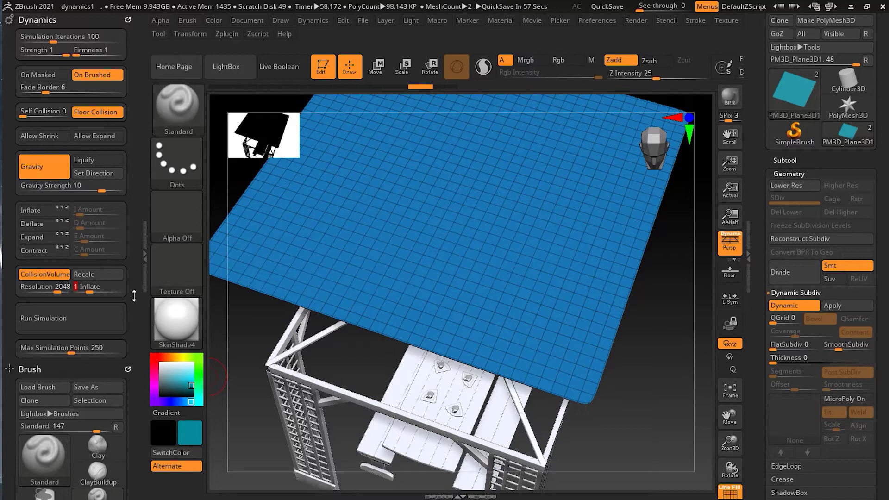
Try a Collision Volume Inflate of 2, simulate the drape, inspect it, and undo the simulation.
type("2")
key("Return")
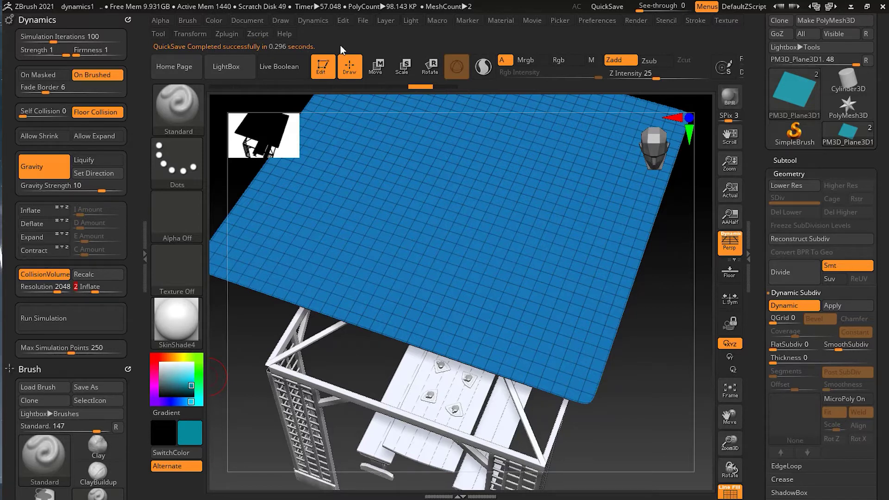
left_click(79, 320)
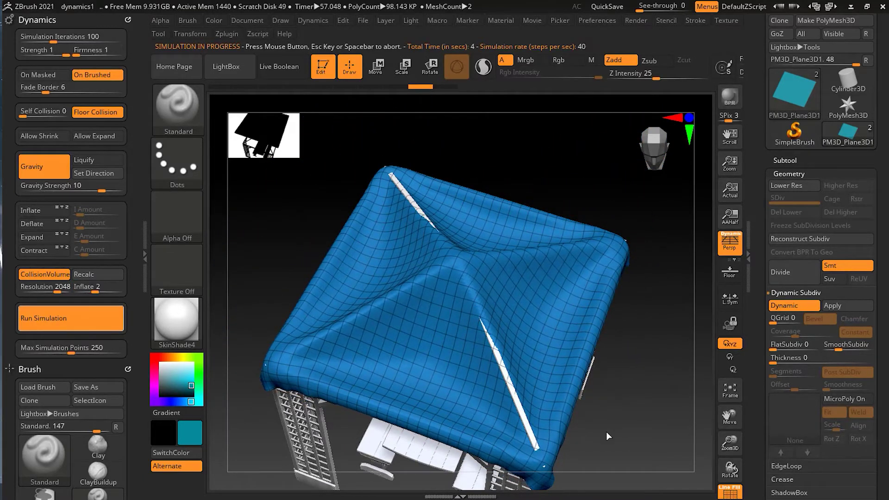
mouse_move(646, 391)
left_mouse_down()
mouse_move(641, 343)
mouse_move(660, 357)
mouse_move(645, 346)
mouse_move(646, 361)
left_mouse_up()
key("ctrl")
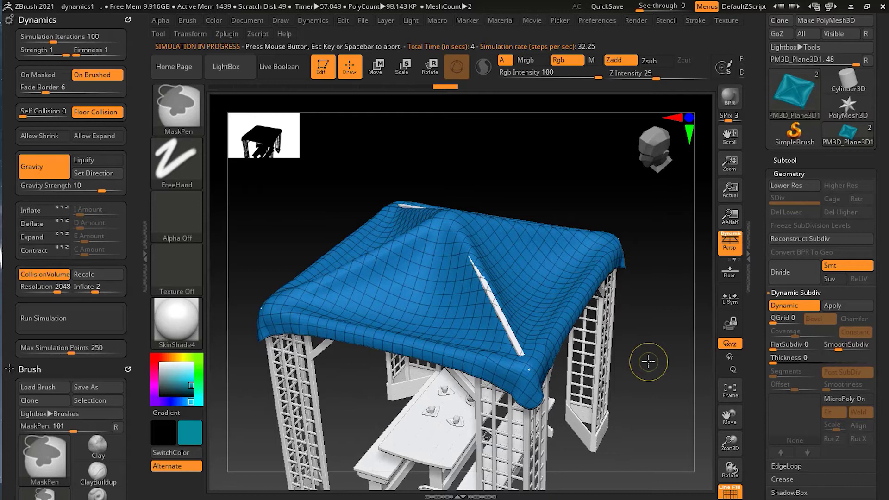
key("ctrl+z")
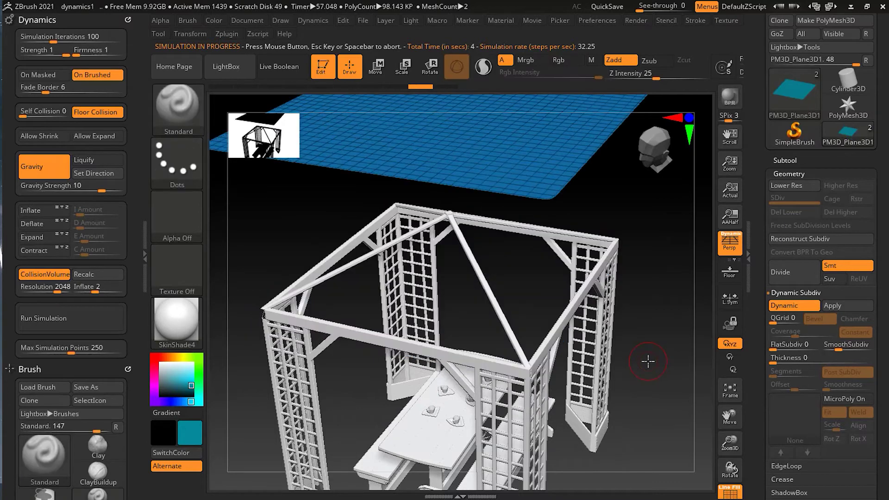
Set Collision Volume Inflate to 3 and run the simulation to drape the plane over the gazebo.
left_click(86, 287)
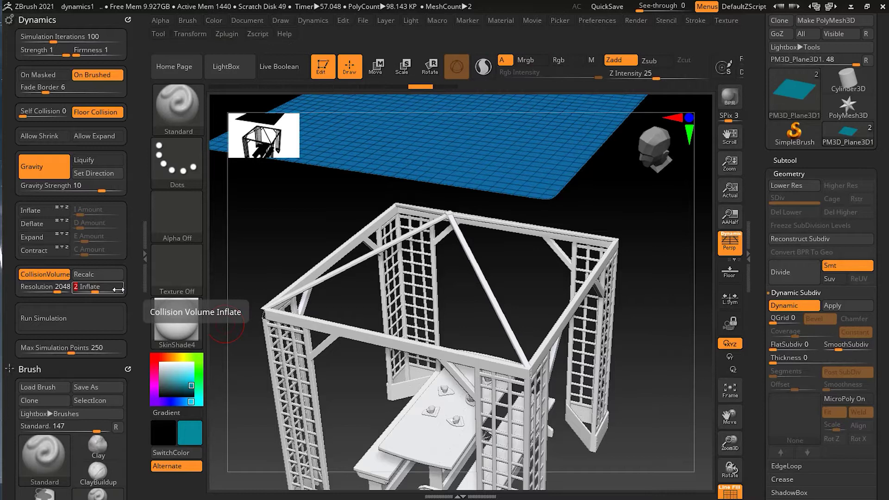
key("Return")
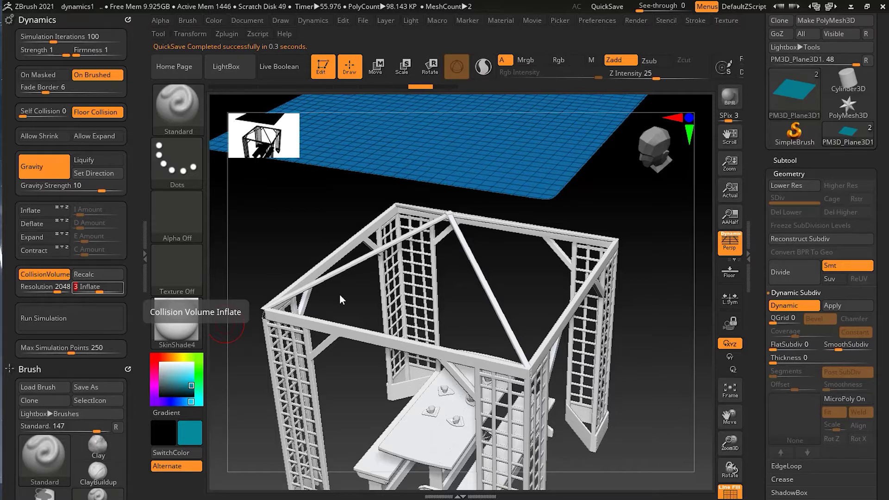
left_click(68, 318)
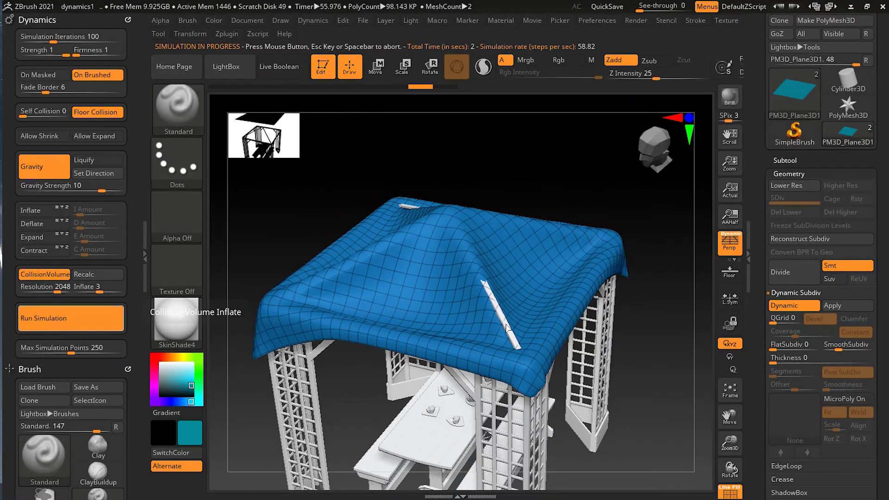
left_click(68, 318)
mouse_move(631, 379)
left_mouse_down()
mouse_move(635, 319)
mouse_move(645, 360)
mouse_move(641, 366)
mouse_move(627, 333)
mouse_move(629, 362)
left_mouse_up()
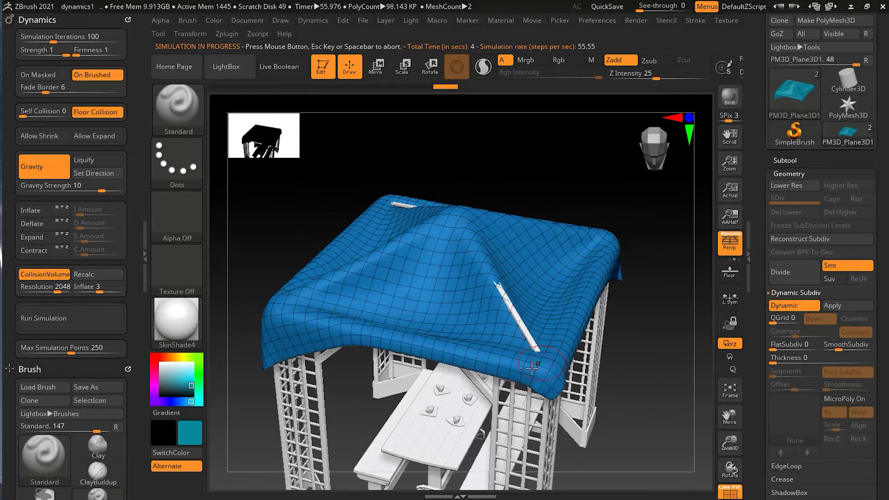
Use the ClothPull brush to pull the cloth over the exposed front roof beam and down at the front corner.
left_click(202, 114)
key("c")
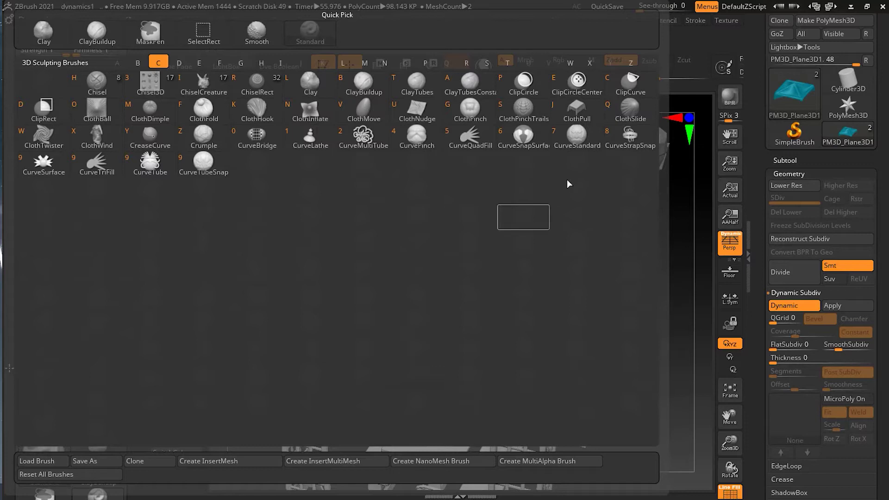
left_click(580, 116)
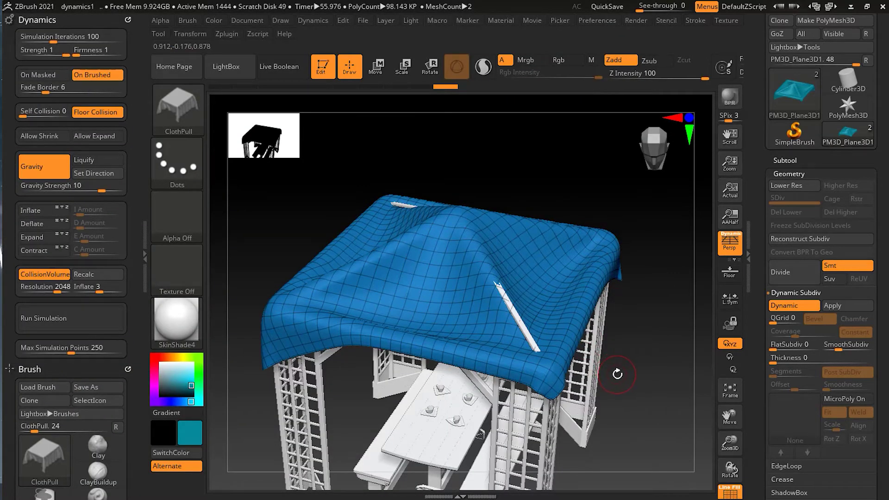
key("s")
left_click_drag(615, 376, 630, 375)
mouse_move(556, 395)
left_mouse_down()
mouse_move(561, 456)
mouse_move(551, 412)
left_mouse_up()
left_click_drag(513, 312, 523, 295)
left_click_drag(537, 373, 542, 413)
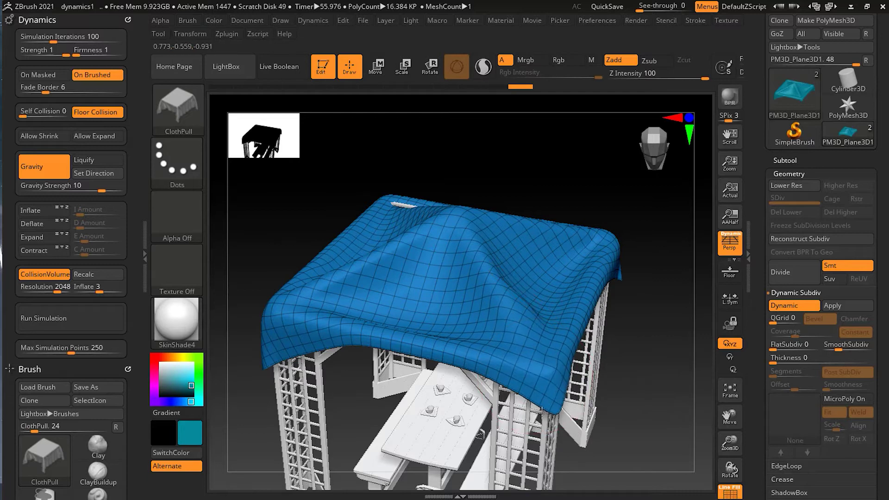
Pull the cloth over the exposed beam at the rear corner with ClothPull, and adjust folds across the roof.
left_click_drag(628, 308, 620, 334)
mouse_move(383, 141)
left_mouse_down()
mouse_move(389, 127)
mouse_move(376, 146)
mouse_move(380, 137)
left_mouse_up()
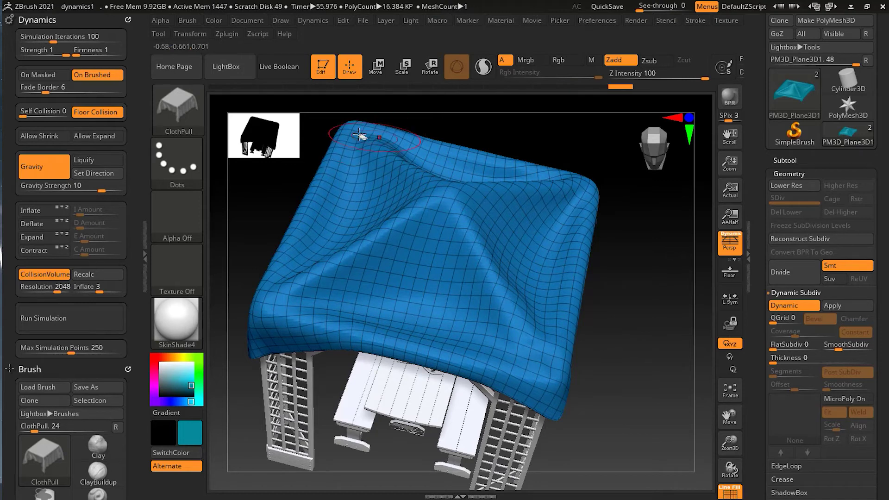
left_click_drag(612, 313, 451, 304)
left_click_drag(454, 255, 621, 367)
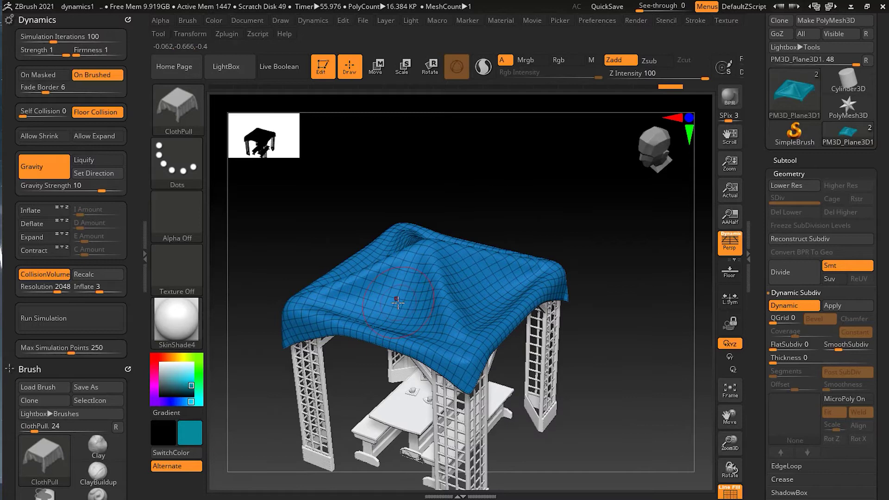
left_click_drag(610, 325, 606, 308)
left_click_drag(562, 289, 341, 242)
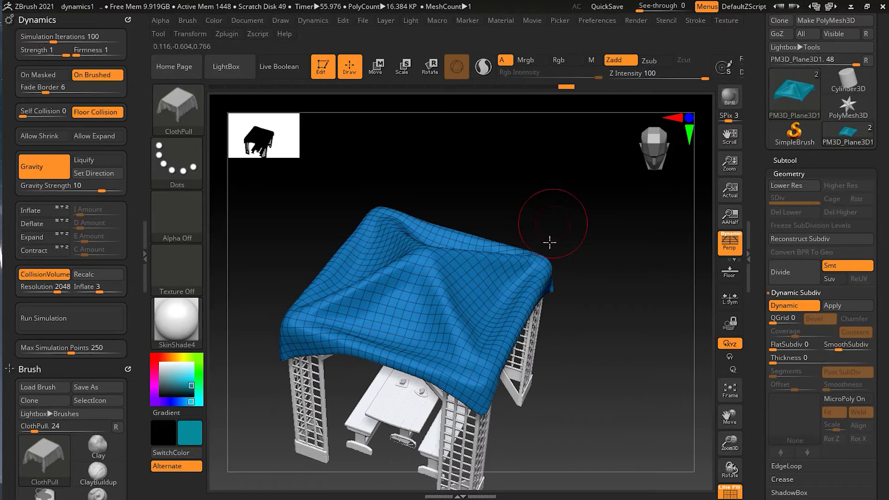
left_click_drag(576, 241, 539, 259)
left_click_drag(652, 299, 611, 275)
left_click_drag(636, 325, 655, 337)
Undo the cloth pulls and the drape simulation to restore the flat plane above the gazebo.
key("ctrl")
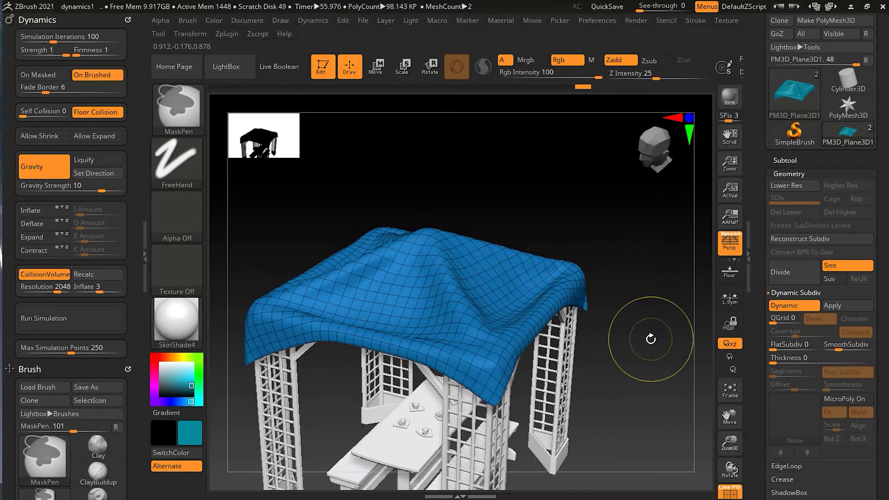
left_click(567, 87)
key("ctrl")
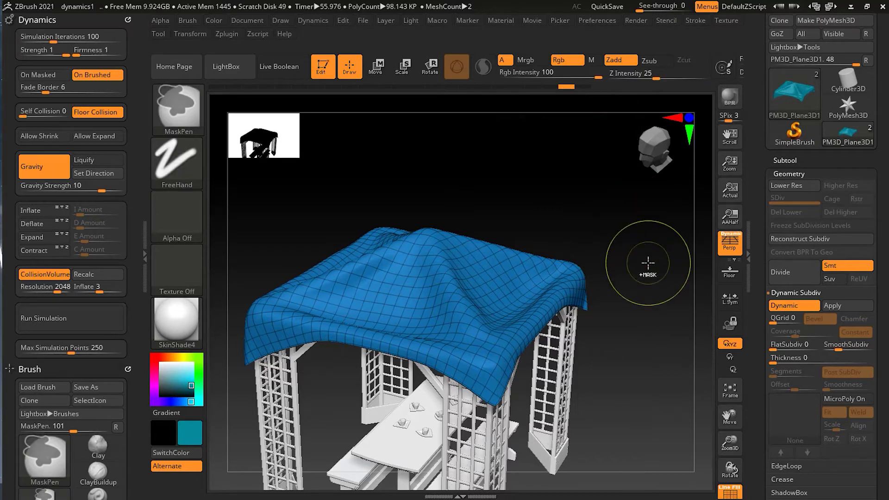
key("ctrl")
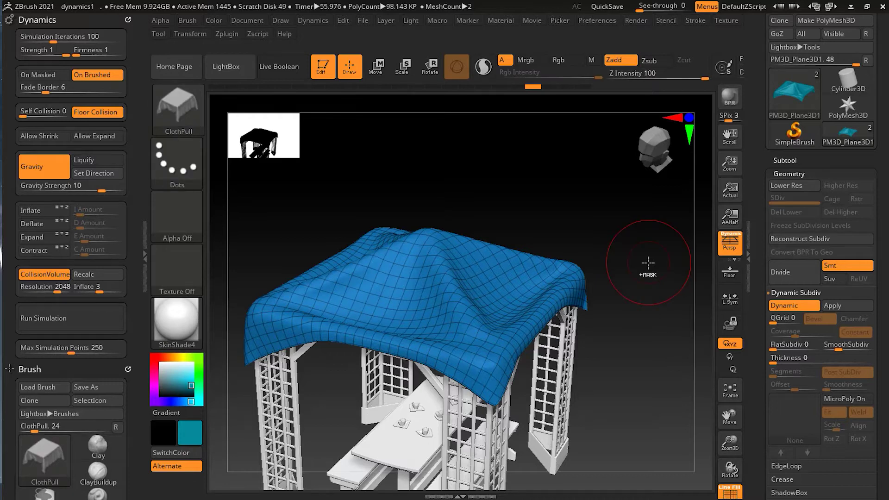
key("ctrl")
key("ctrl+z")
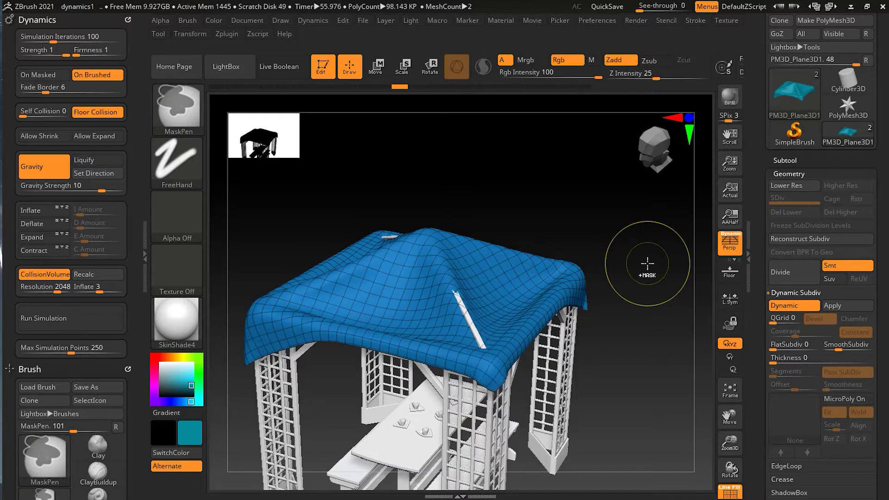
key("ctrl+z")
Select the ClothPull brush.
key("b")
key("c")
key("p")
Try a Dynamic Subdiv Thickness of 1 on the plane, and reduce it to a very thin value.
left_click_drag(885, 313, 885, 283)
left_click(783, 326)
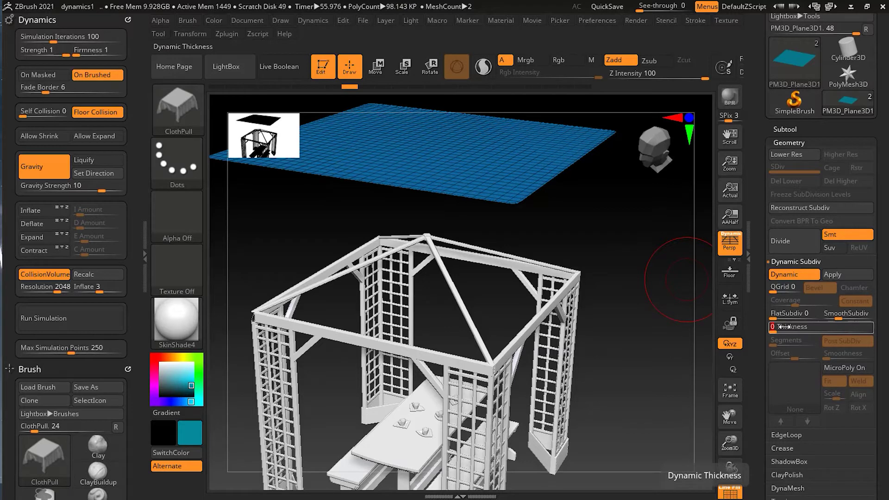
key("Return")
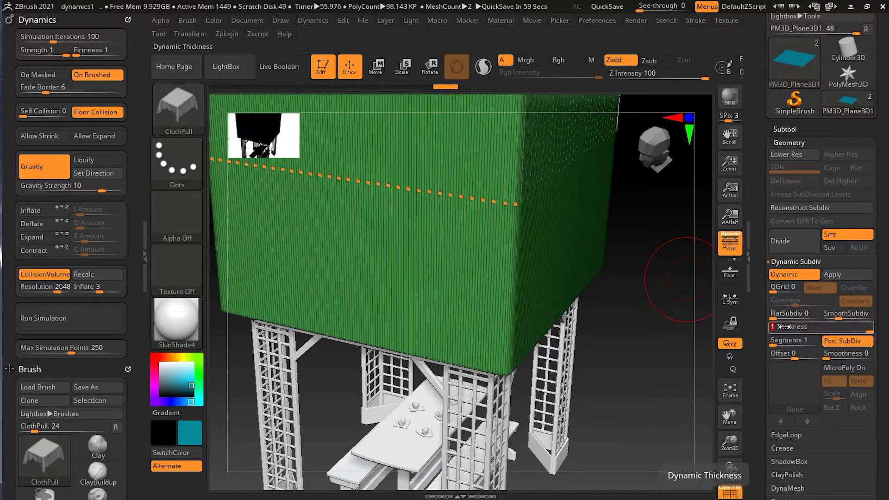
key("Return")
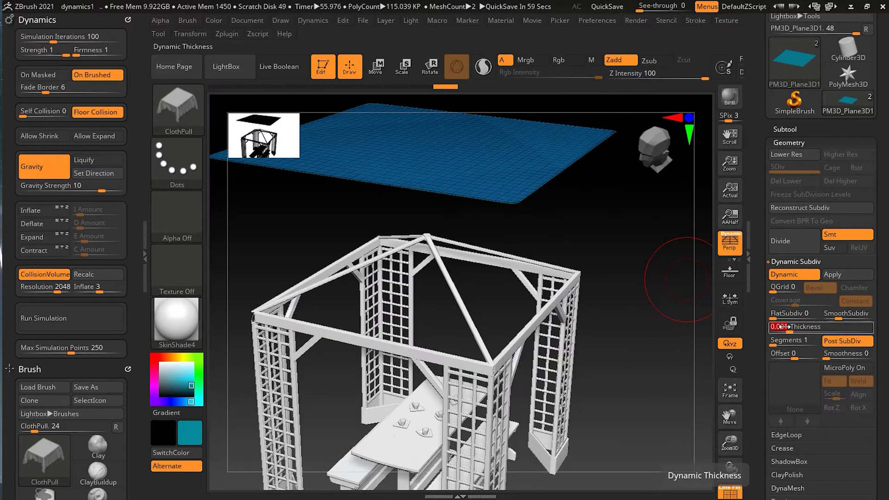
Run the cloth simulation to drape the very thin plane over the gazebo, inspect the roof coverage, and undo the drape.
left_click_drag(672, 342, 641, 307)
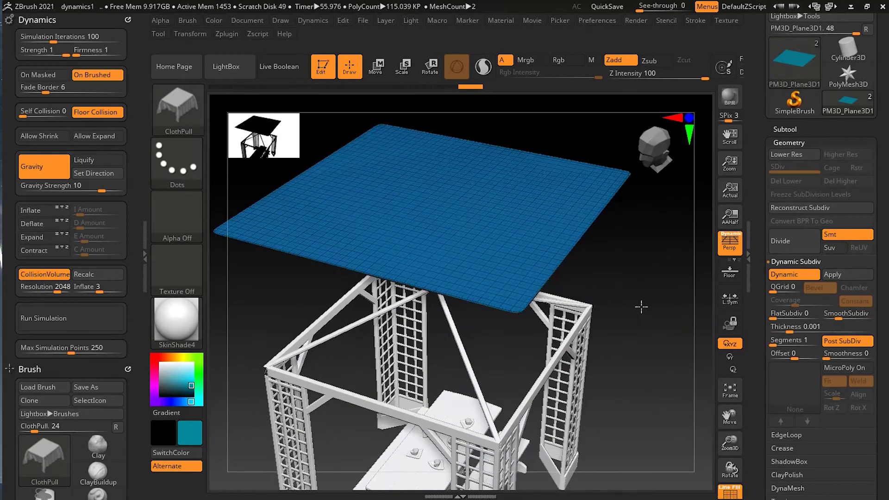
left_click(68, 317)
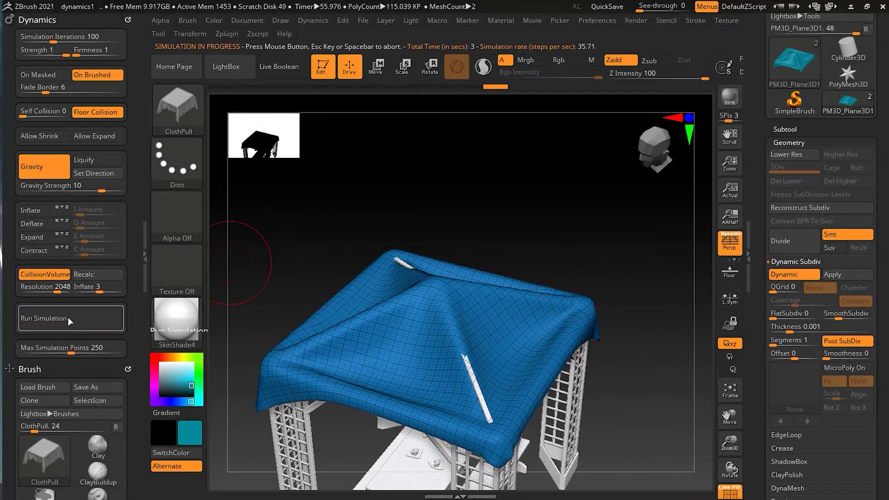
left_click_drag(593, 460, 627, 378)
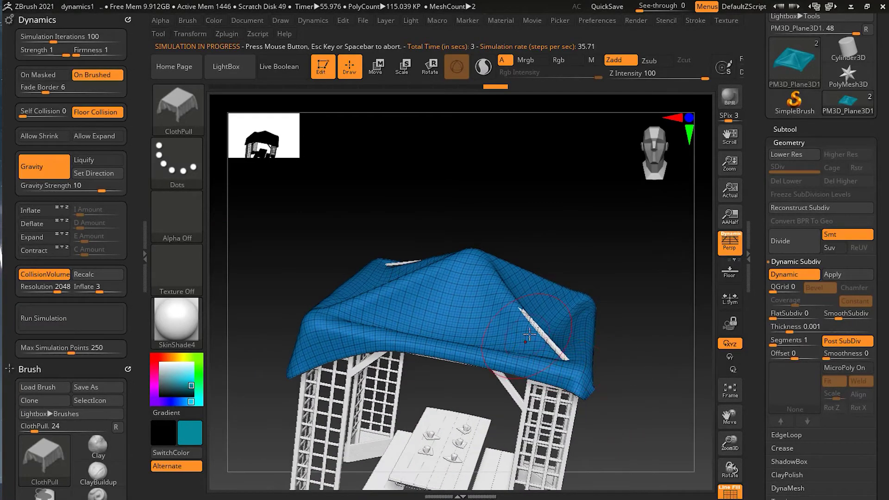
left_click_drag(619, 344, 543, 395)
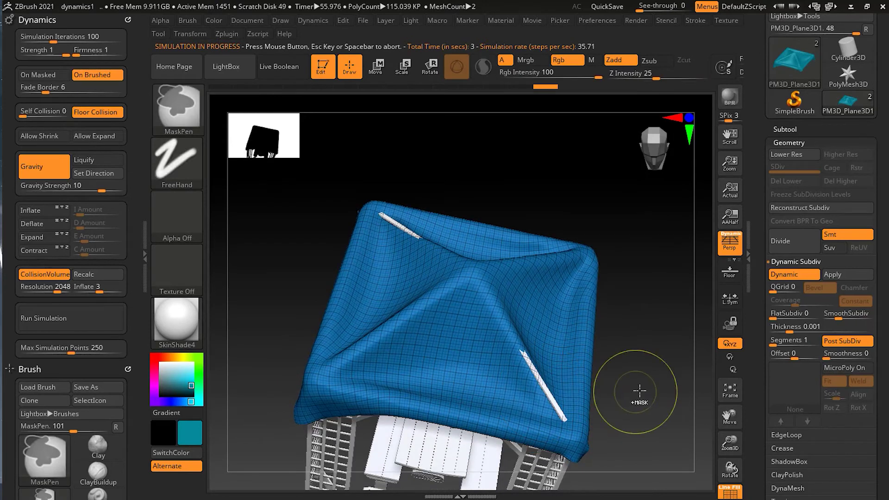
left_click_drag(635, 383, 656, 407)
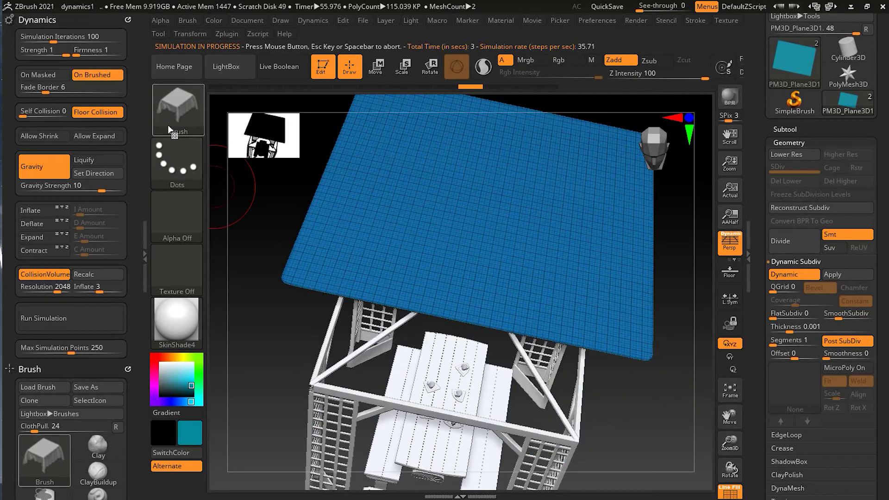
Set the simulation Firmness to 3 and the plane's Dynamic Subdiv Thickness to 0.01.
left_click(87, 51)
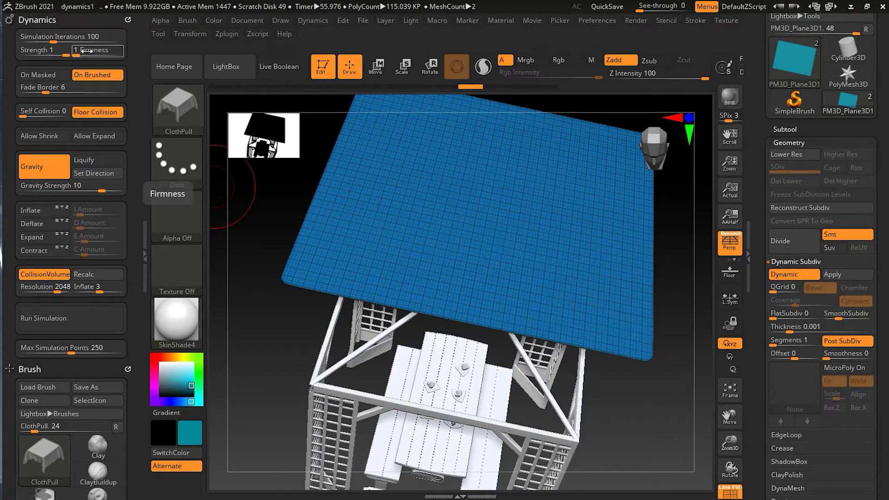
key("Return")
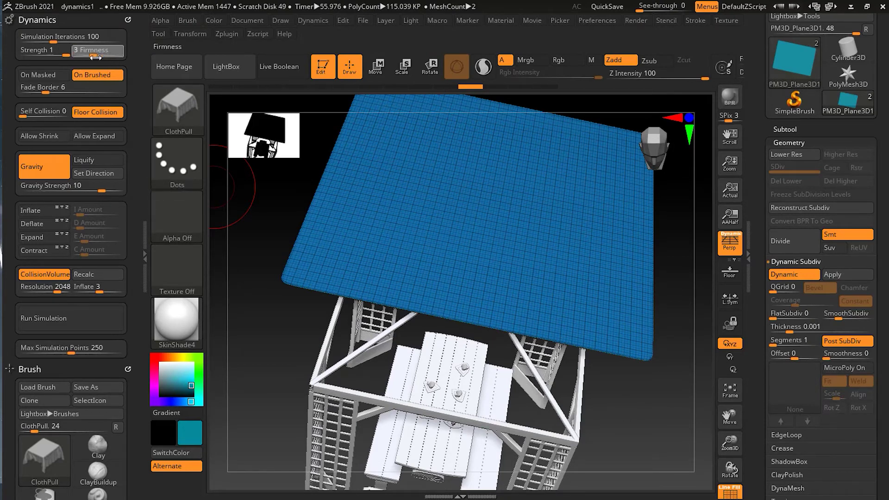
left_click(96, 58)
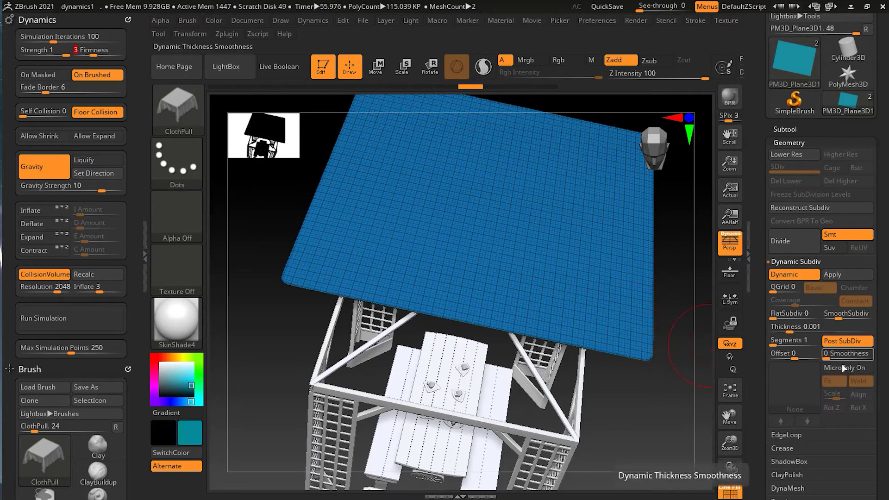
left_click(837, 331)
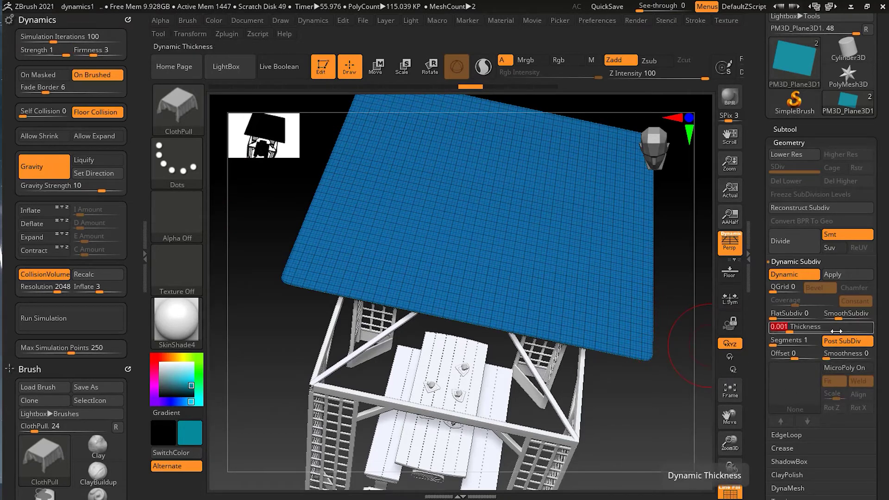
type(".01")
key("Return")
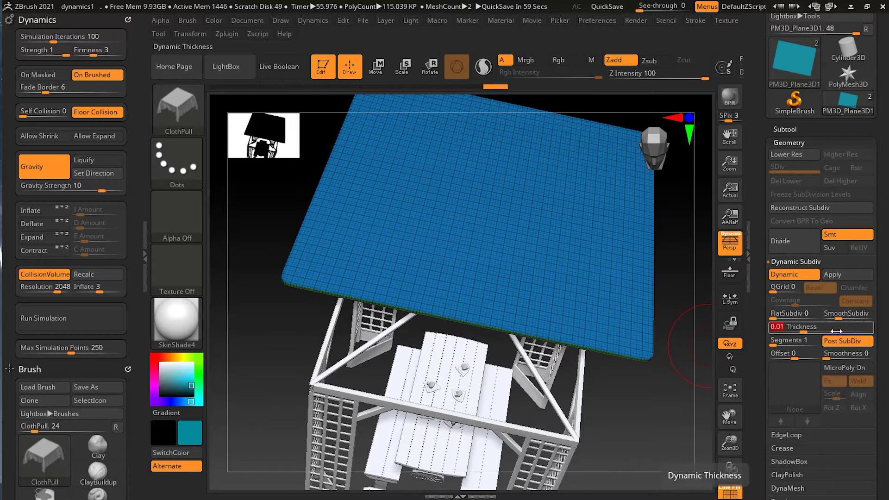
Drape the firmer, thicker plane over the gazebo with the simulation, and pull the cloth over the exposed roof beams with ClothPull.
left_click_drag(645, 391, 626, 367)
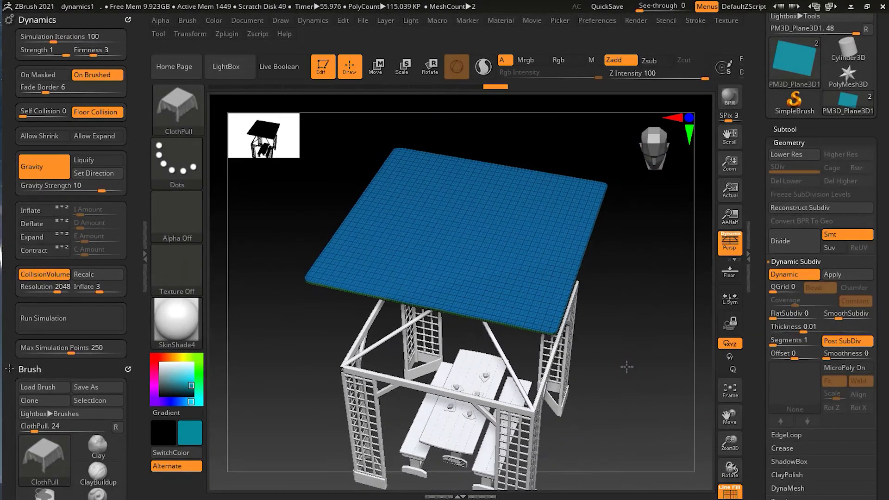
left_click(116, 324)
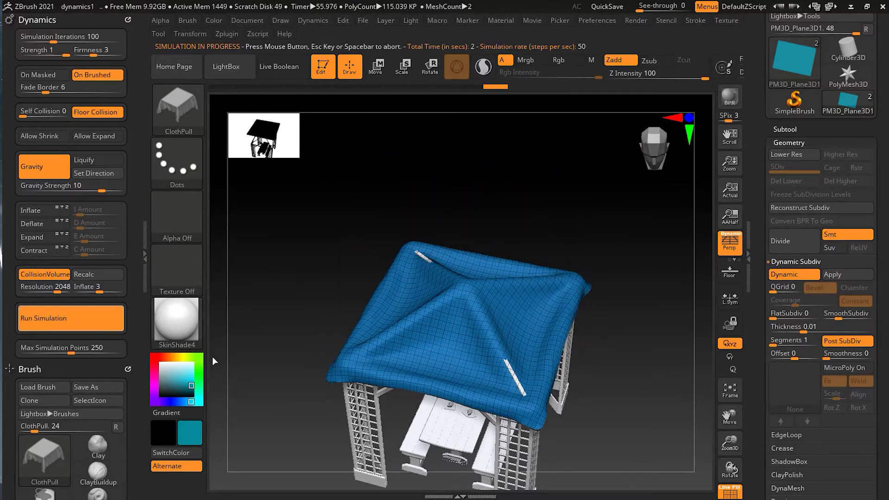
left_click(107, 312)
left_click_drag(598, 377, 513, 377)
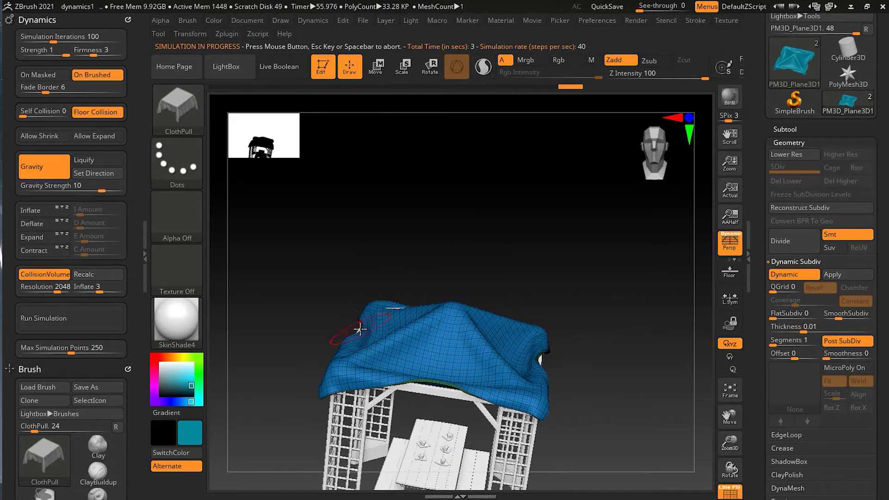
left_click_drag(467, 285, 408, 295)
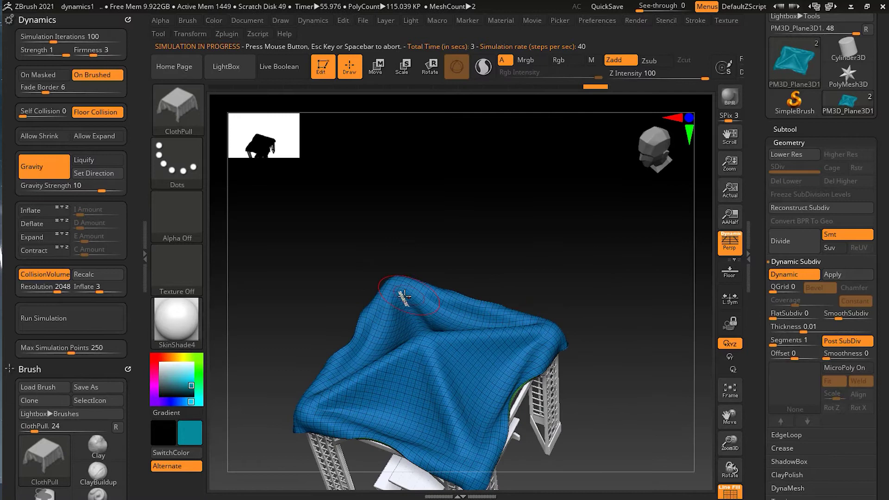
left_click_drag(601, 313, 579, 313)
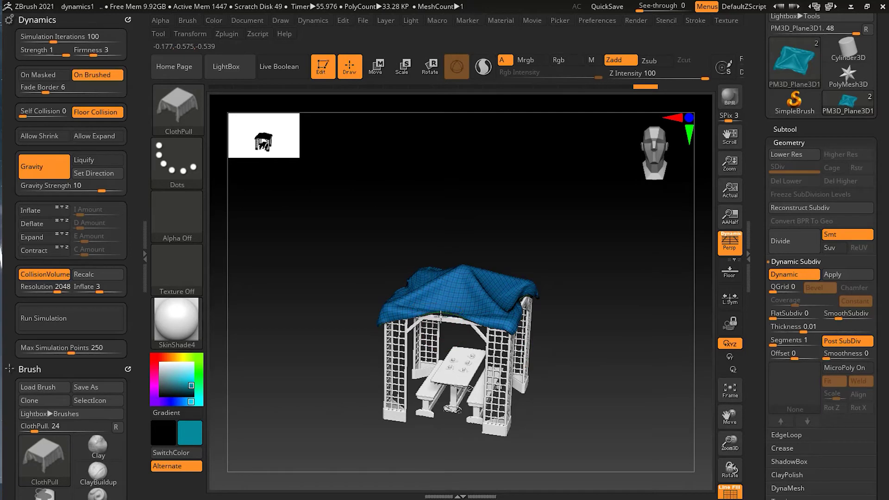
left_click_drag(586, 331, 565, 294)
Undo the cloth pulls, the drape and the thickness change, and set the simulation Firmness to 1.
key("ctrl")
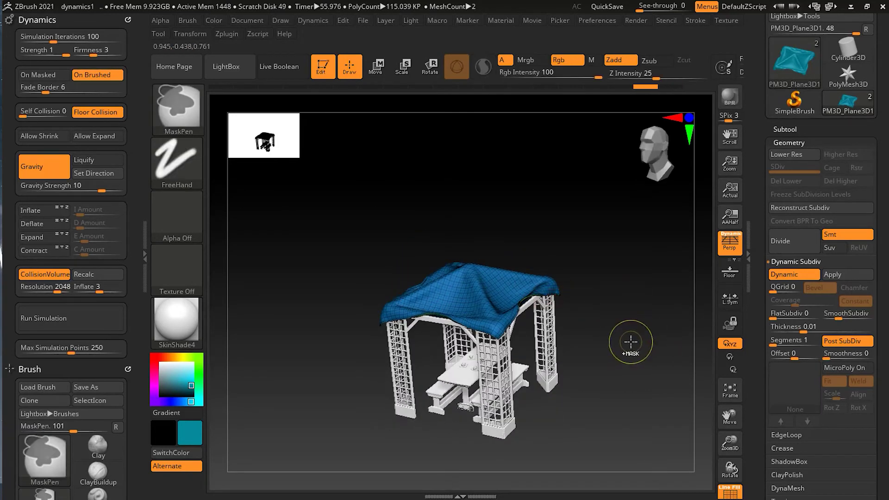
key("ctrl+z")
key("ctrl+z")
key("ctrl+z")
left_click_drag(611, 278, 606, 309)
left_click_drag(94, 54, 76, 54)
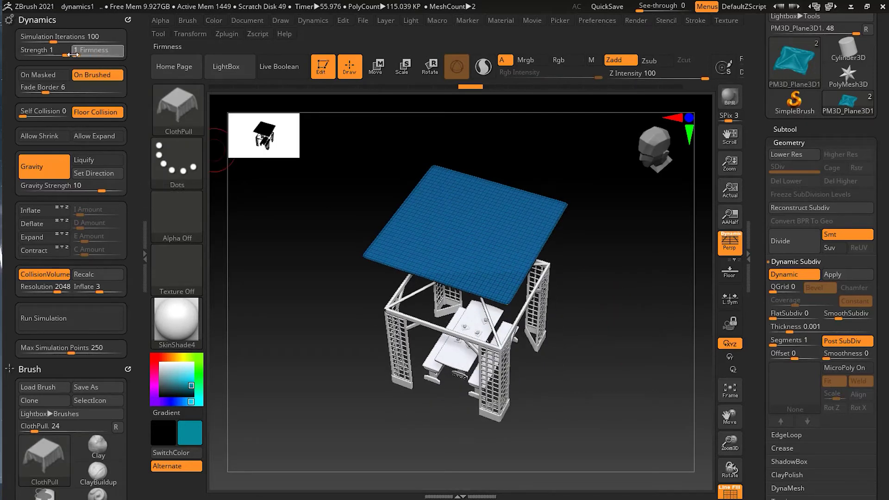
Scale the flat plane up uniformly with the transform gizmo so it extends well beyond the gazebo, and return to Draw mode.
mouse_move(580, 235)
left_mouse_down("alt")
mouse_move(580, 249)
mouse_move(606, 264)
left_mouse_up("alt")
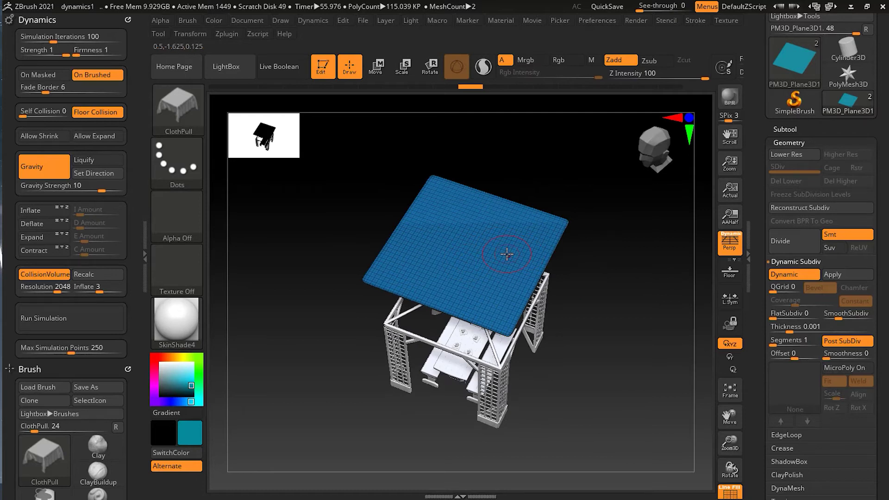
key("r")
left_click_drag(466, 252, 429, 283)
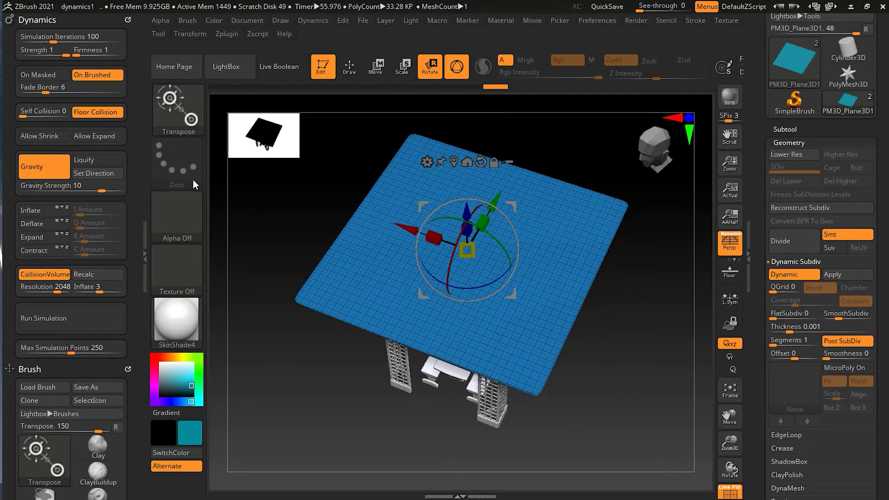
left_click(350, 67)
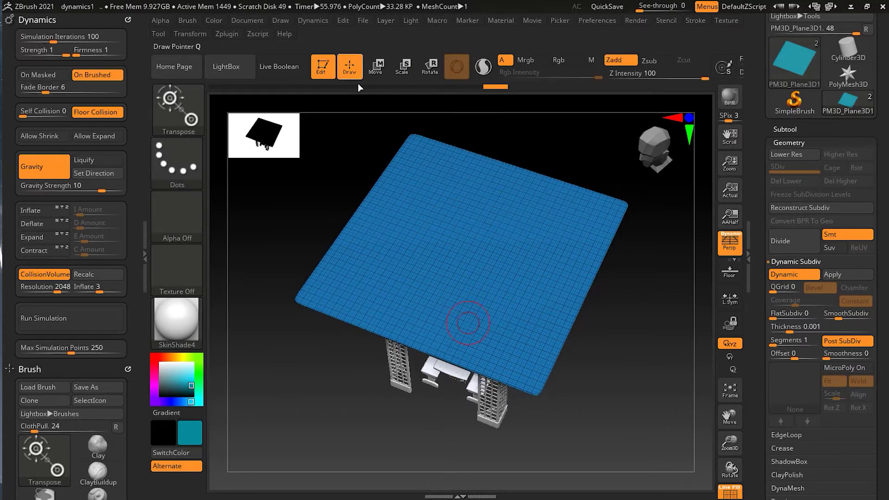
Run the cloth simulation until the enlarged plane hangs down the sides of the gazebo, and stop it.
left_click(81, 324)
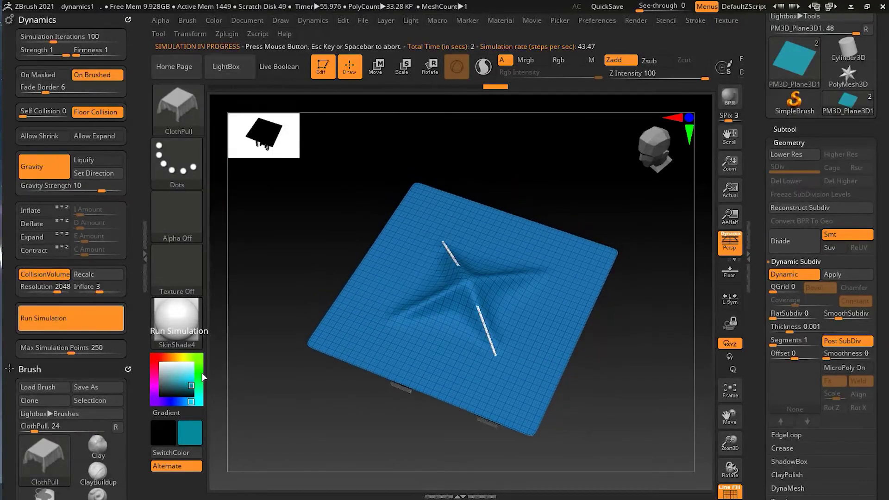
left_click(88, 325)
left_click_drag(564, 398, 621, 349)
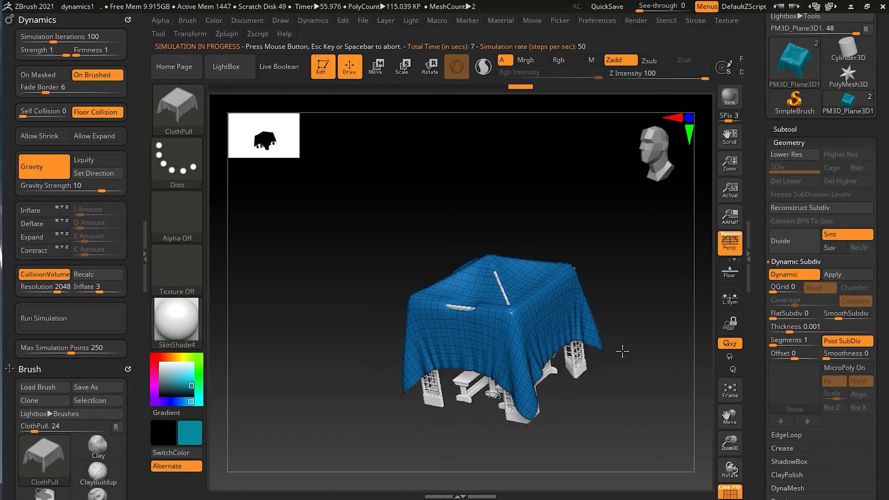
left_click_drag(665, 393, 655, 413)
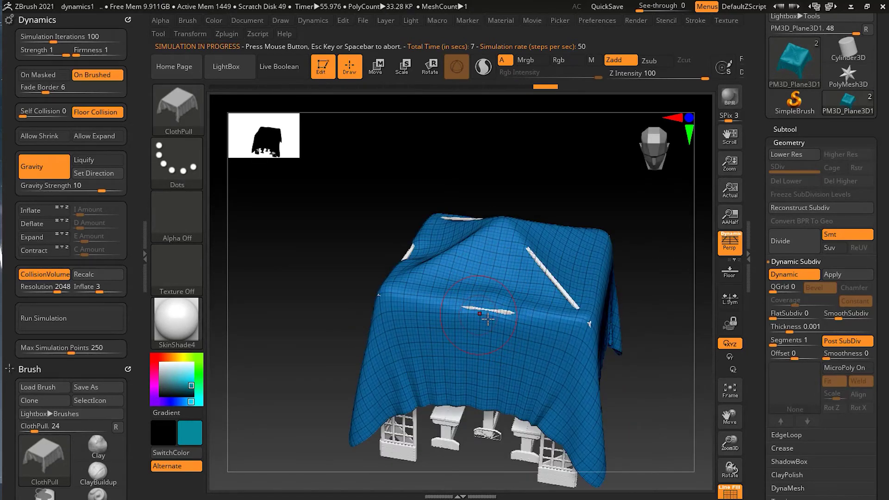
left_click_drag(653, 377, 477, 315)
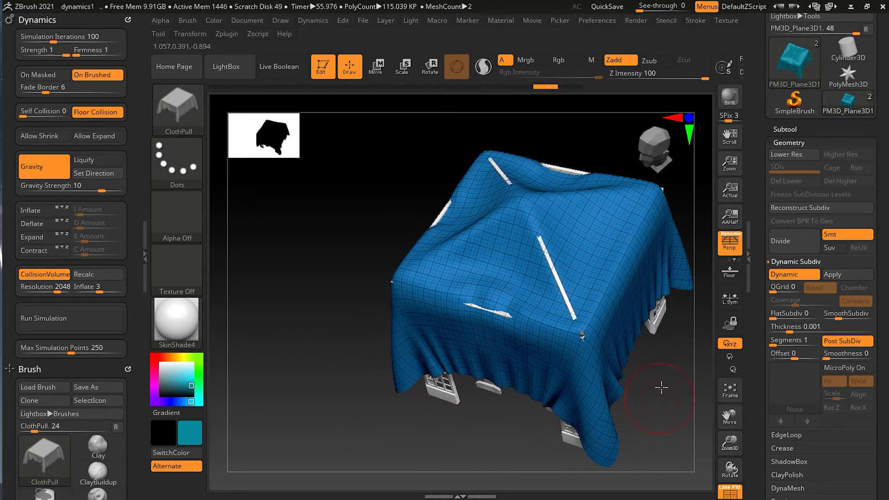
left_click_drag(665, 393, 669, 324)
left_click_drag(669, 378, 622, 287, "alt")
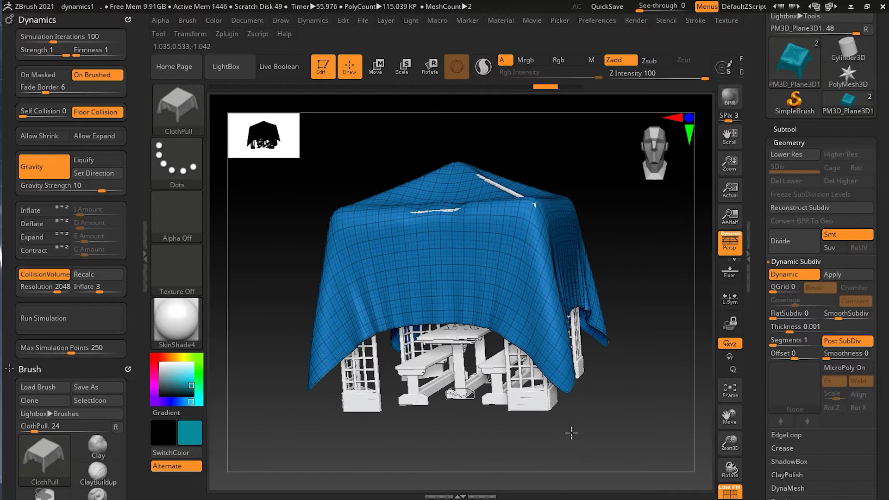
Pull the cloth's hanging side and roof with ClothPull to shape folds and cover the exposed gazebo beams.
left_click_drag(351, 340, 340, 373)
left_click_drag(338, 311, 307, 394)
mouse_move(411, 302)
left_mouse_down()
mouse_move(431, 331)
mouse_move(458, 337)
left_mouse_up()
left_click_drag(434, 218, 407, 210)
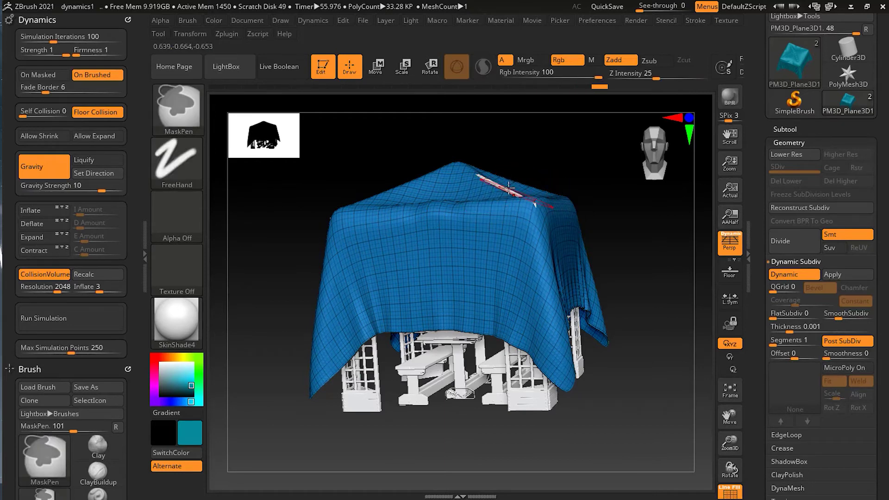
mouse_move(560, 187)
left_mouse_down()
mouse_move(578, 220)
mouse_move(532, 264)
left_mouse_up()
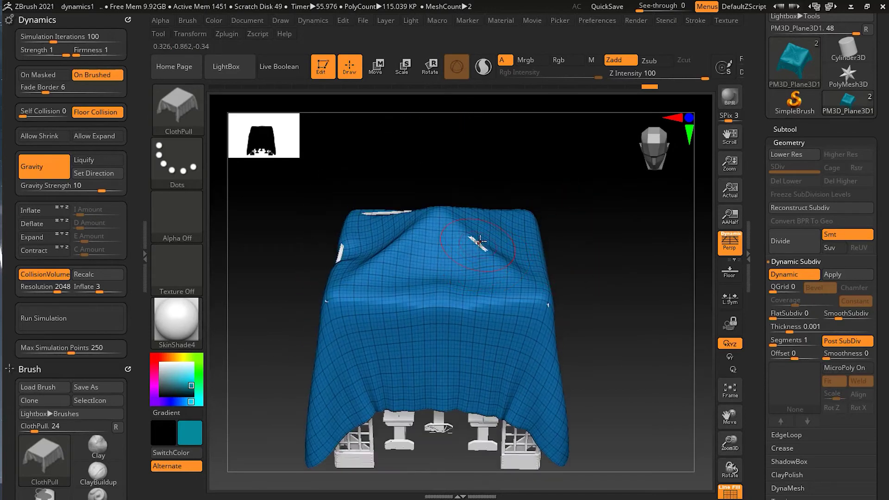
left_click_drag(385, 212, 405, 205)
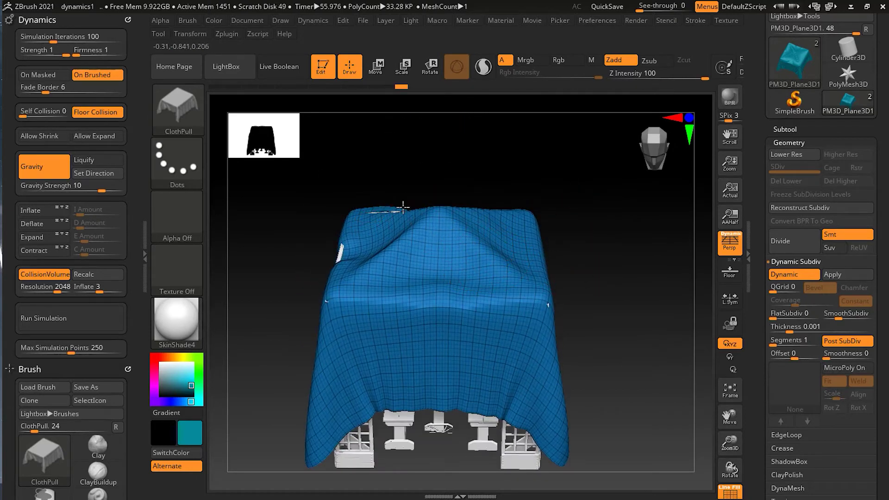
Open the dynamics2 project without saving changes to the gazebo project, and show its list of subtools.
key("ctrl+o")
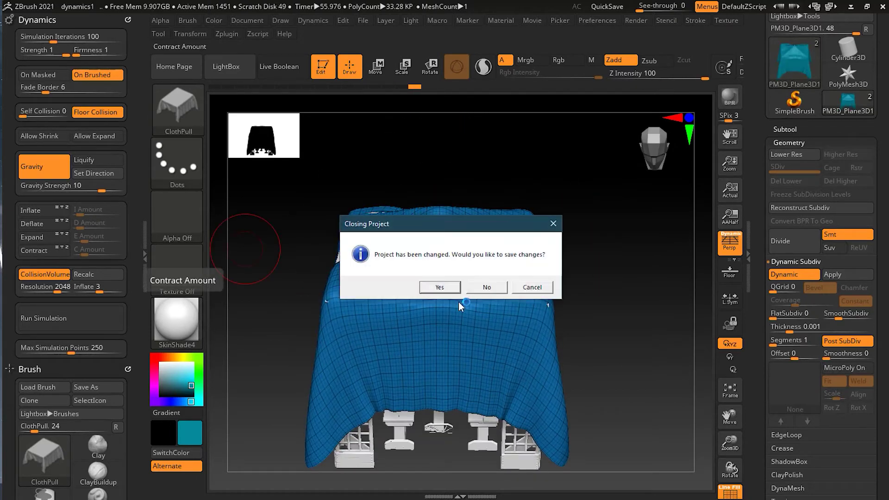
left_click(490, 288)
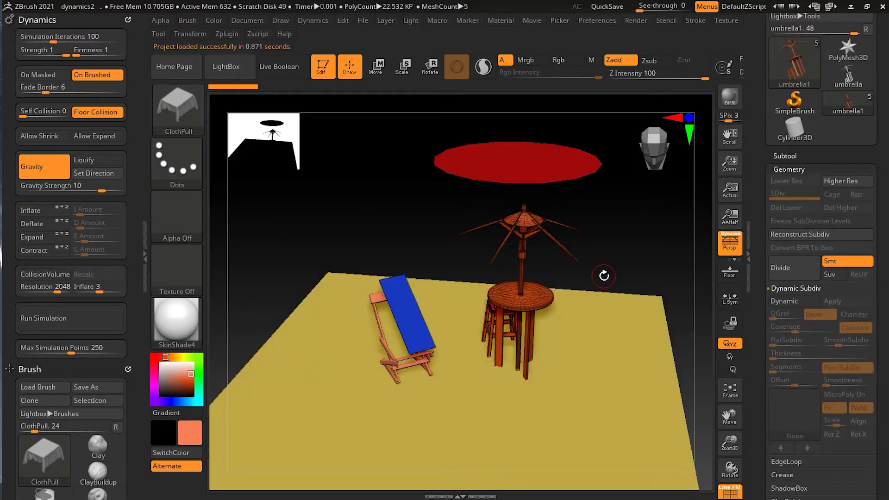
left_click(794, 169)
left_click(793, 156)
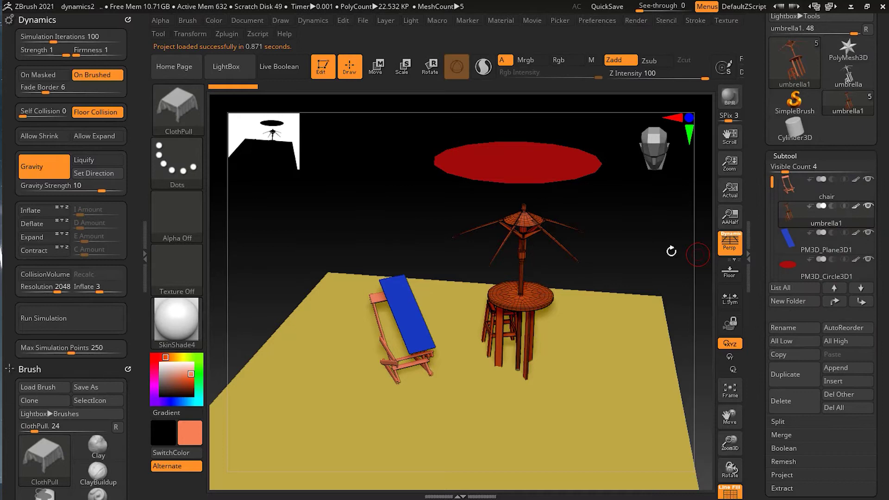
left_click_drag(623, 256, 669, 262, "alt")
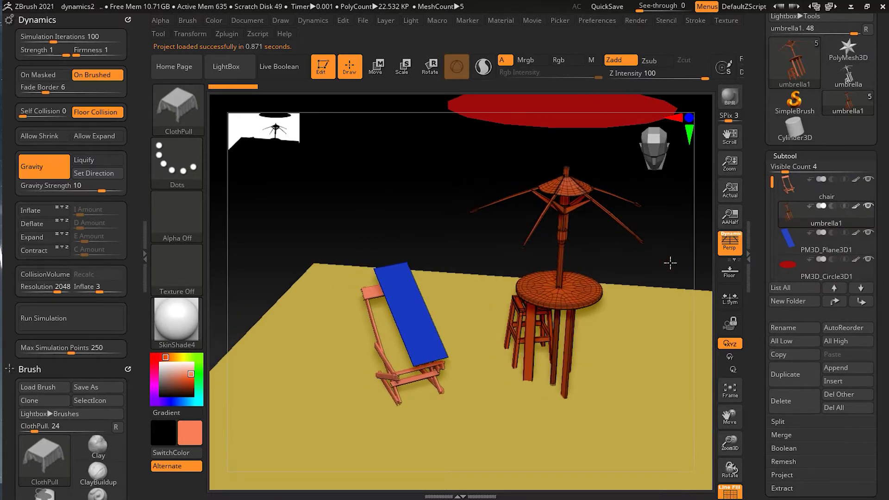
Select the blue PM3D_Plane3D1 subtool above the deck chair and turn on the collision volume for the simulation.
left_click(806, 251)
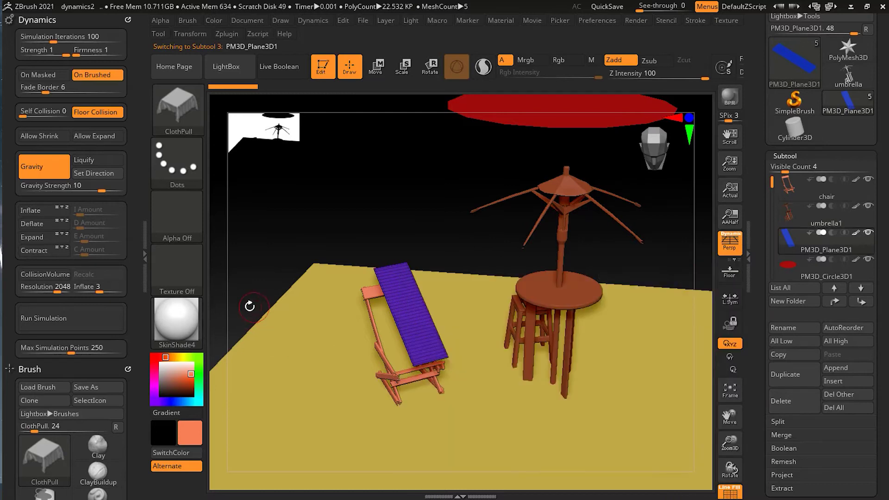
left_click(43, 273)
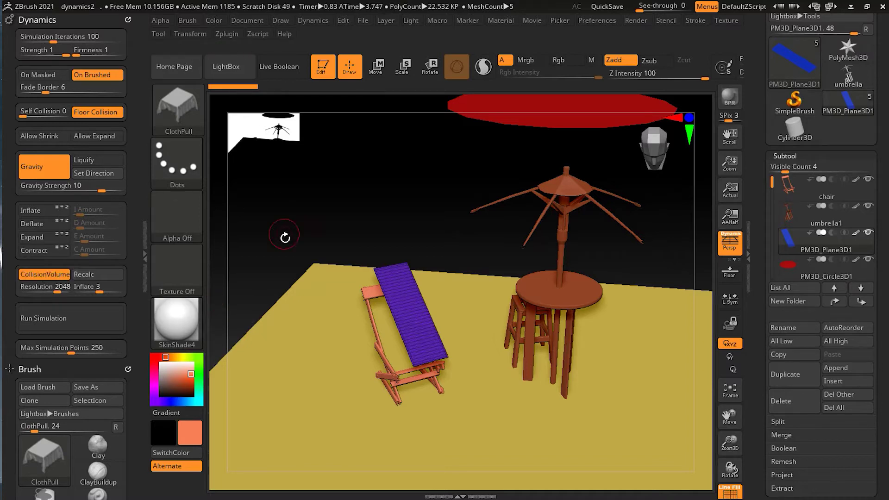
left_click_drag(290, 243, 401, 202)
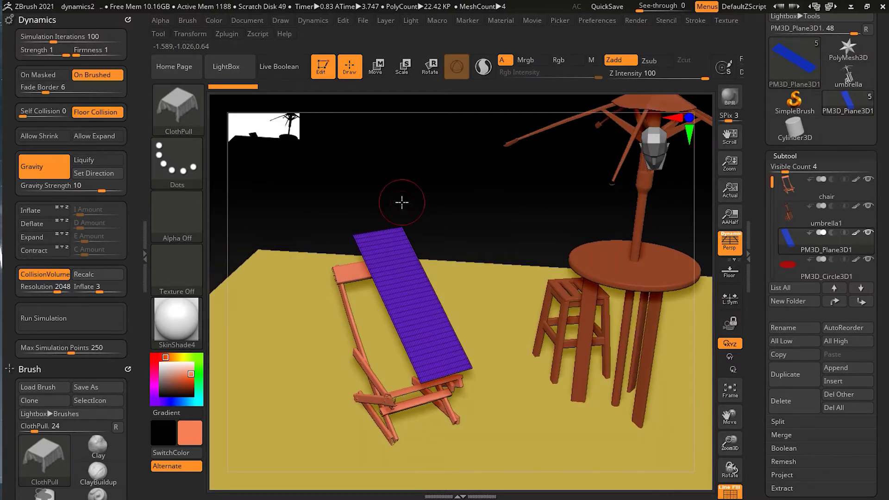
Test the cloth simulation on the deck chair plane, and again with the collision volume's Inflate set to 1.
left_click(87, 318)
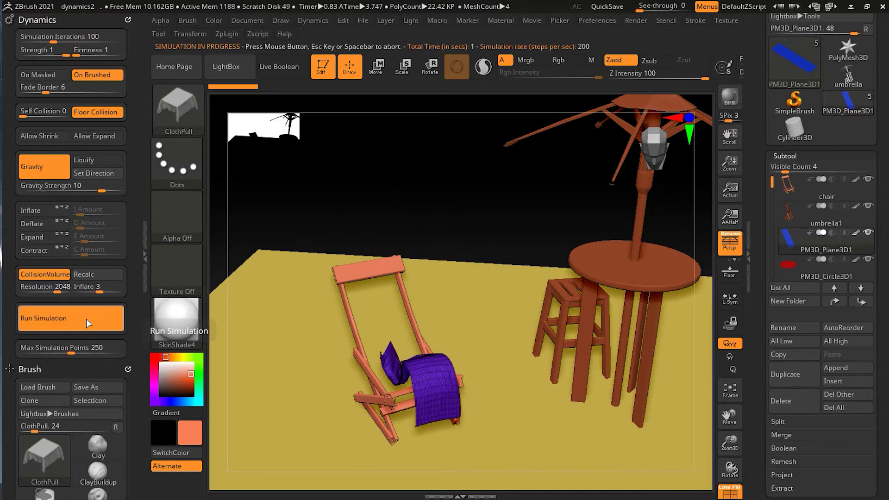
left_click_drag(462, 224, 277, 280)
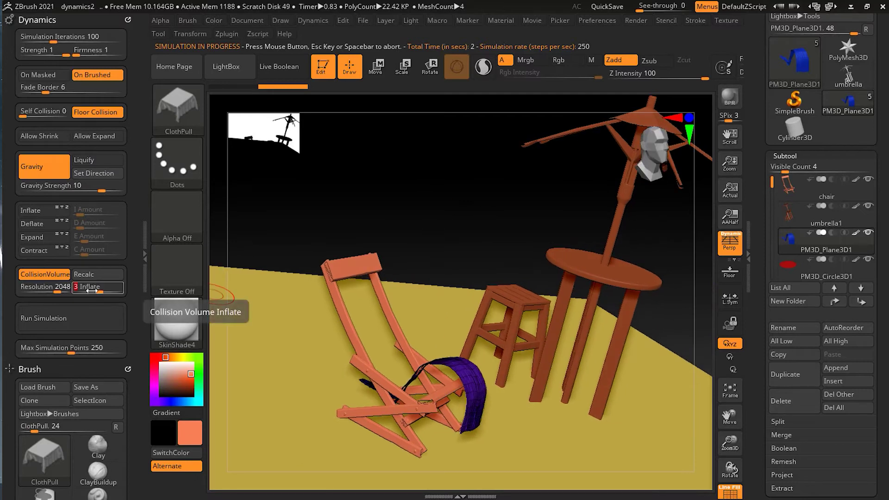
key("Return")
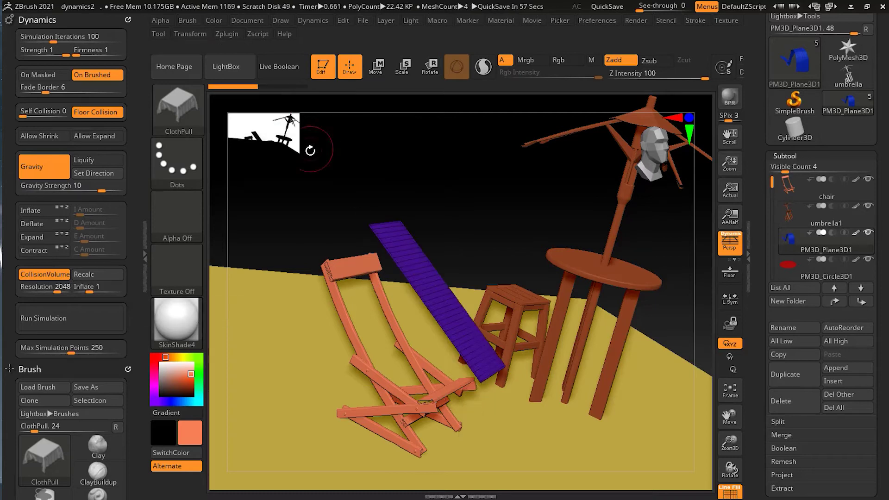
left_click(76, 321)
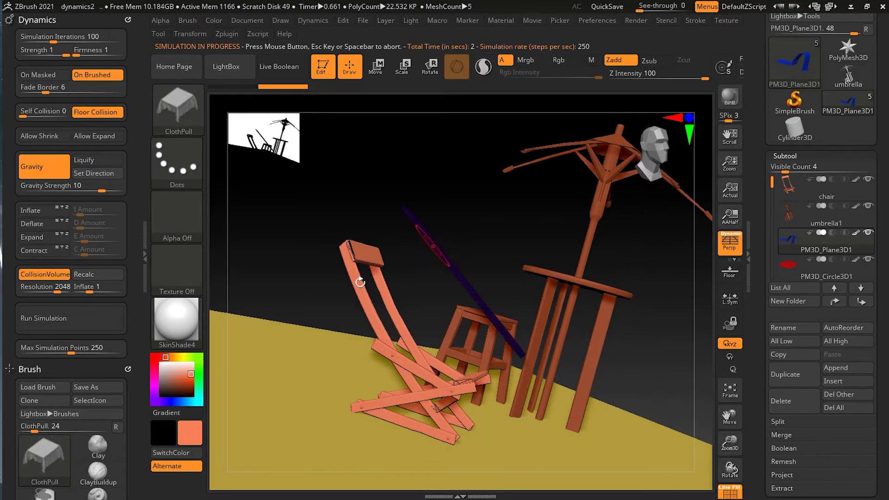
Set the collision volume's Inflate to 0.25, test the cloth simulation on the plane and undo the drop.
left_click(86, 287)
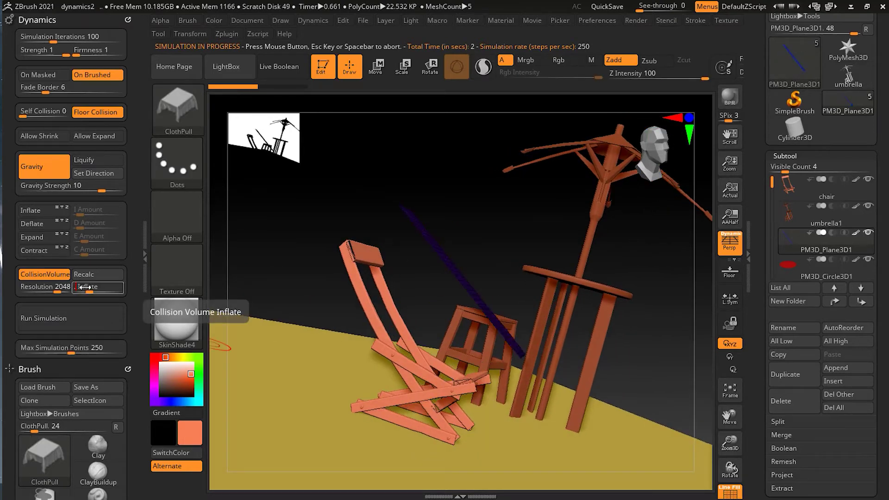
key("Return")
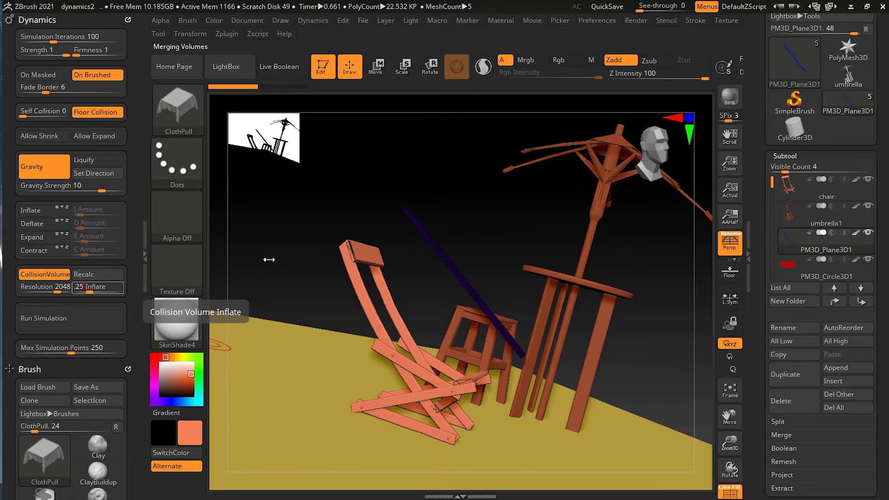
left_click(104, 316)
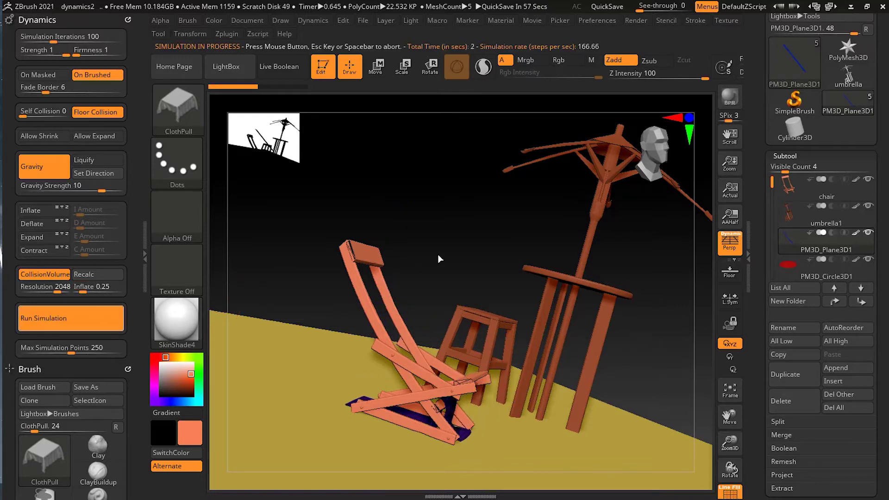
left_click(448, 260)
key("ctrl+z")
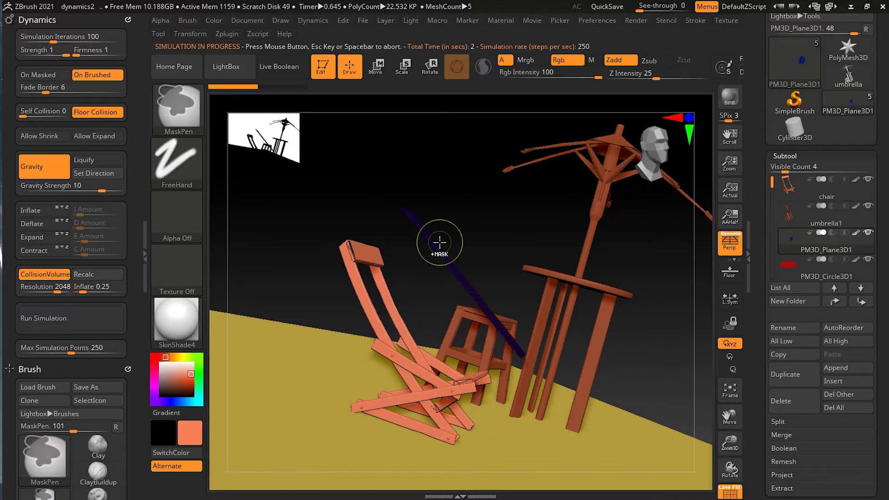
Place the blue plane over the deck chair's bars with TransposeCloth, return to Draw mode and hide the polygon wireframe.
left_click_drag(472, 247, 404, 317)
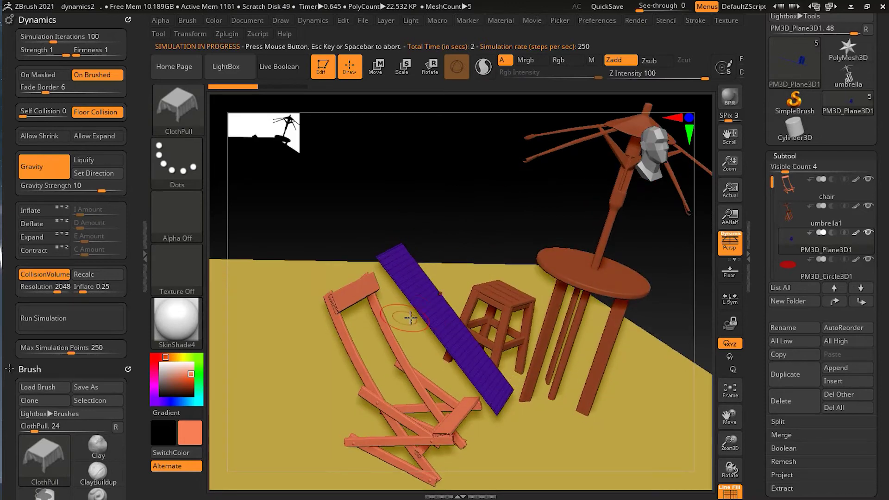
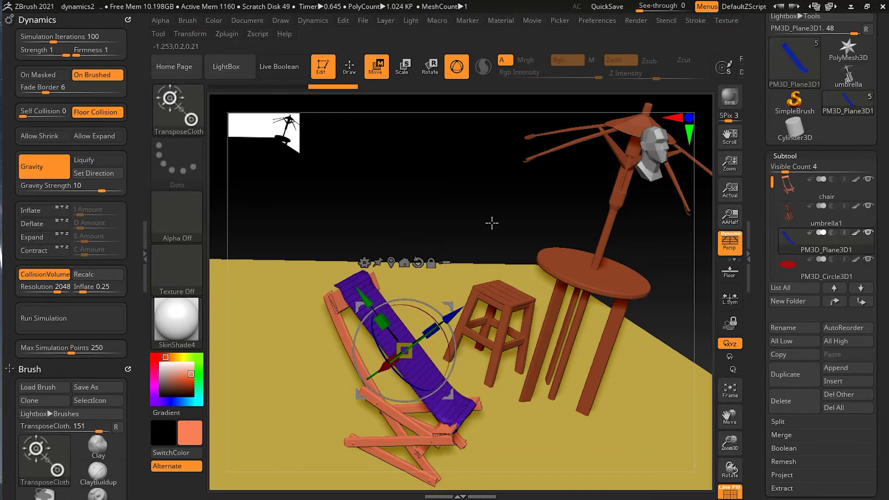
left_click(347, 69)
mouse_move(432, 217)
left_mouse_down()
mouse_move(437, 256)
mouse_move(415, 236)
left_mouse_up()
left_click_drag(357, 233, 503, 213, "alt")
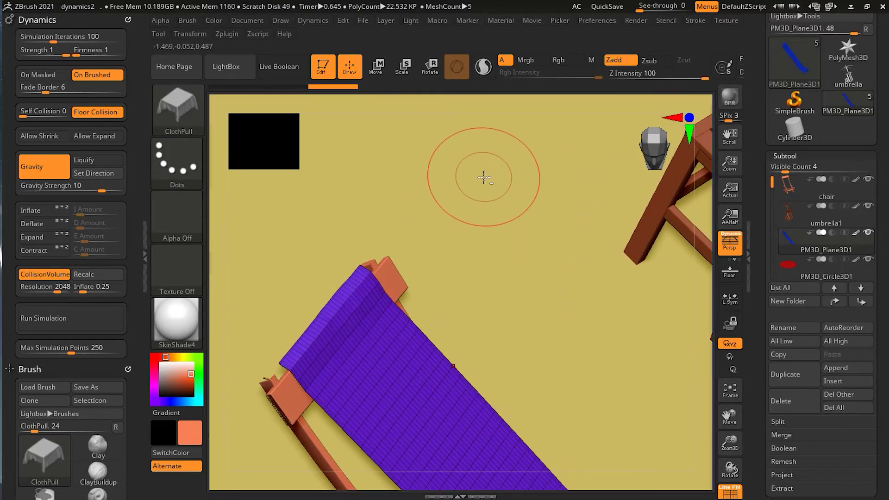
key("shift+f")
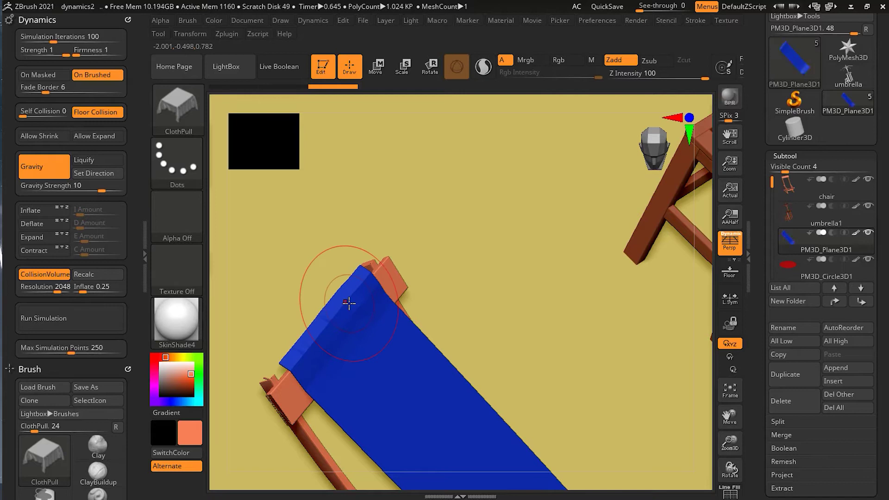
Mask the end of the fabric that wraps over the deck chair's upper crossbar.
left_click_drag(349, 305, 335, 304)
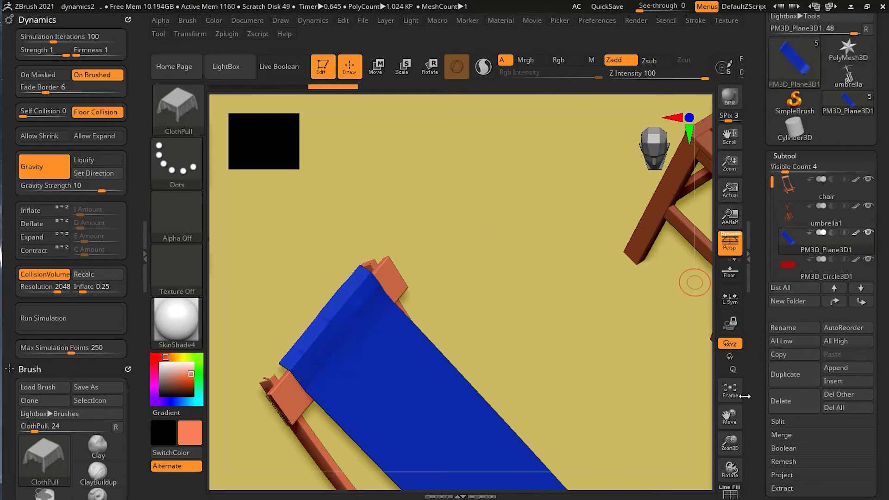
left_click(731, 391)
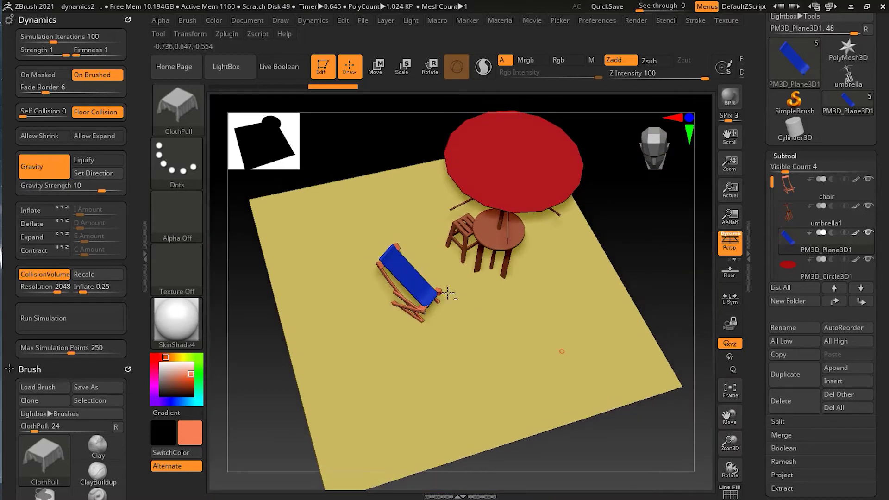
left_click(414, 268)
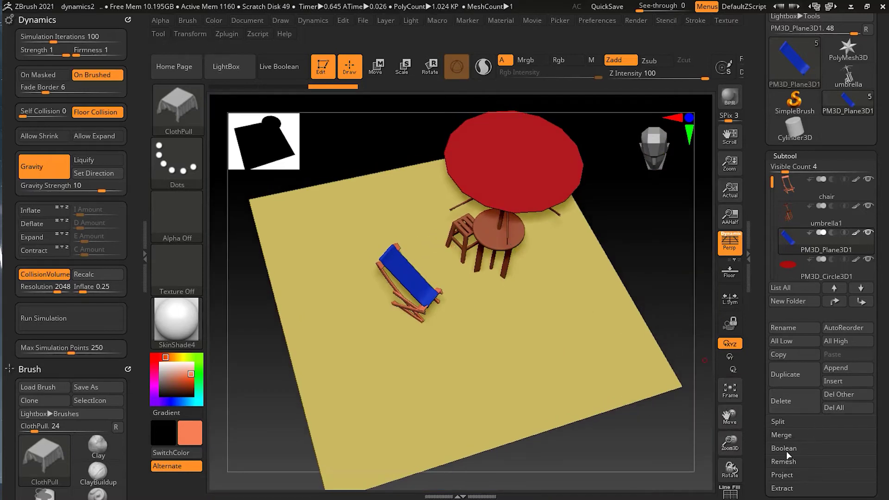
left_click_drag(731, 446, 747, 487)
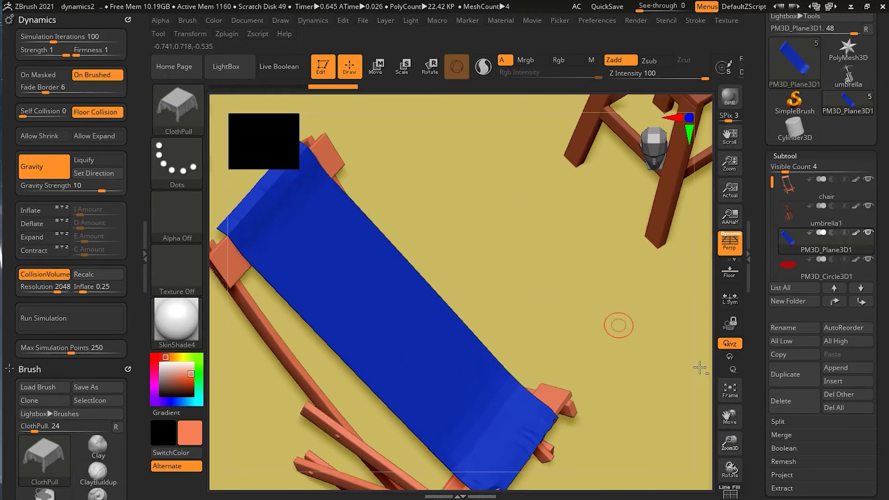
left_click_drag(729, 416, 763, 430)
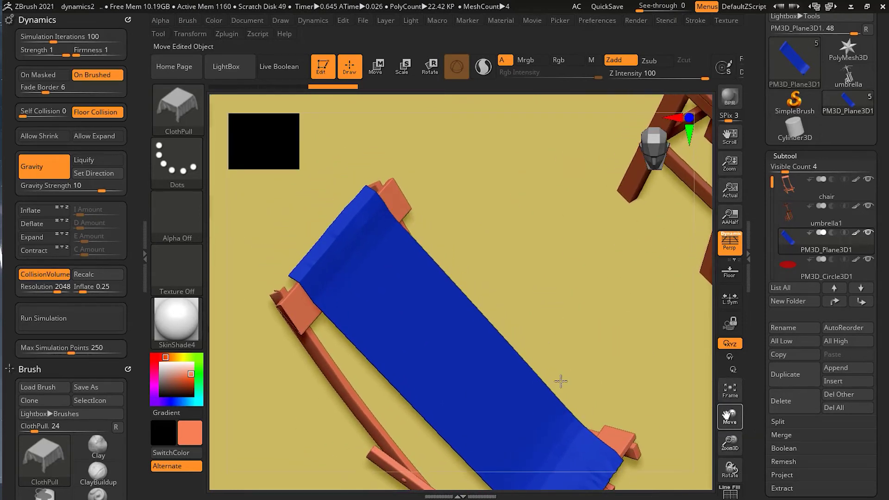
key("ctrl")
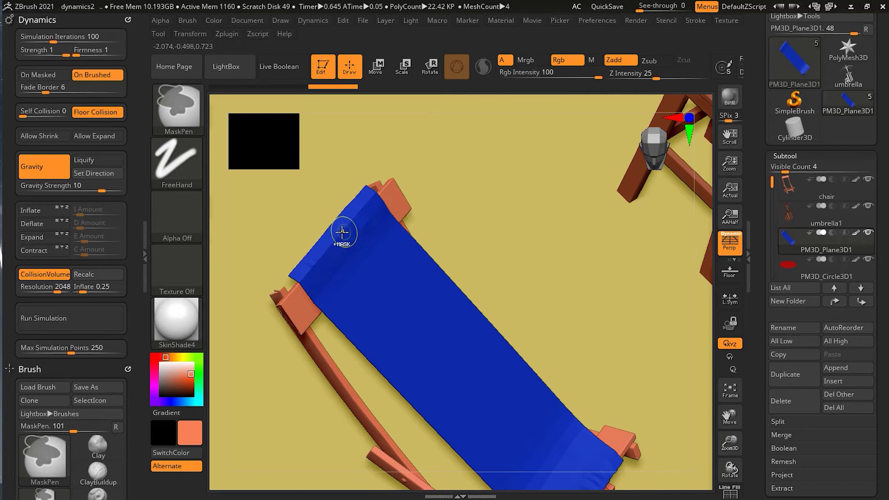
key("ctrl")
left_click_drag(373, 203, 305, 277, "ctrl")
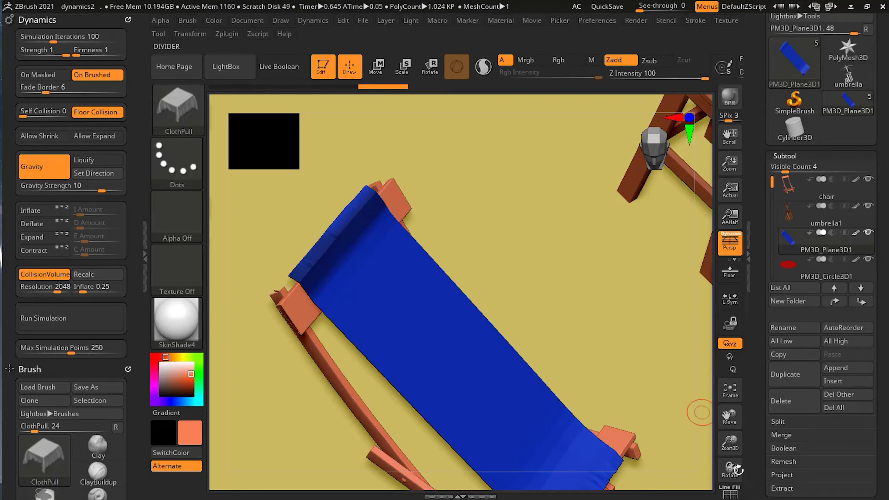
Pull the fabric's lower end and corner around the deck chair's front crossbar with the ClothHook brush.
left_click_drag(698, 411, 643, 377)
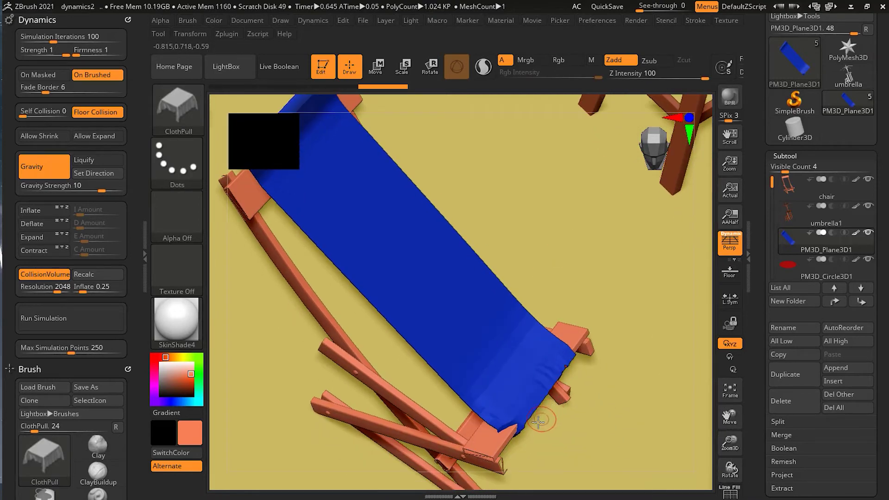
left_click(178, 113)
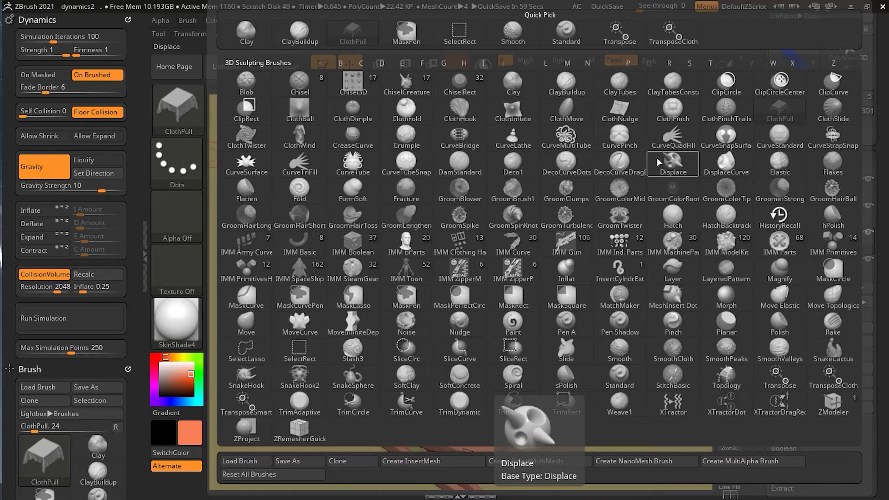
key("c")
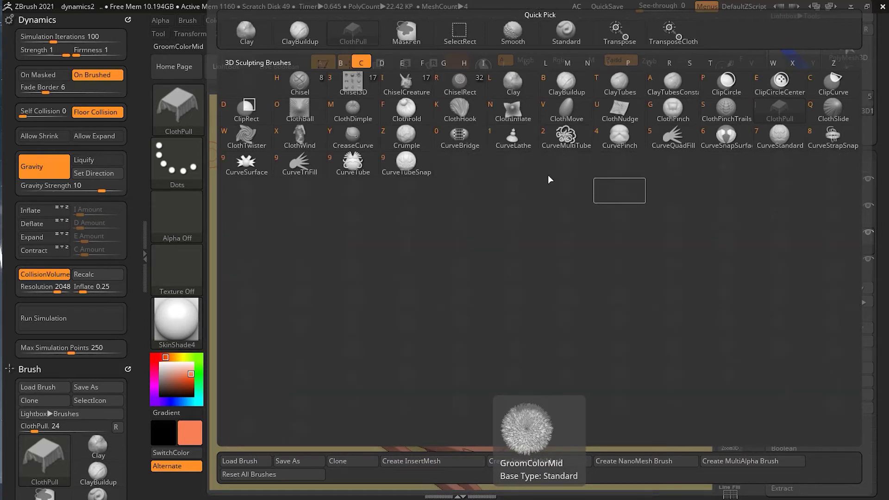
left_click(460, 109)
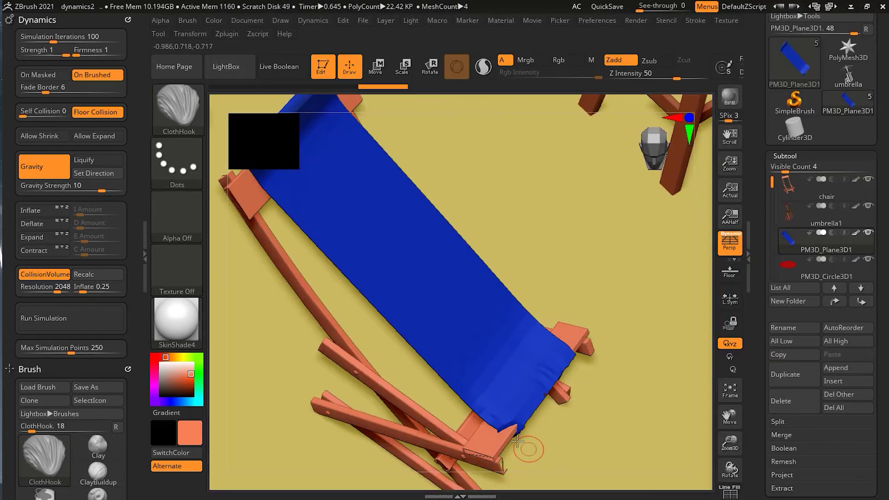
left_click_drag(520, 432, 525, 433)
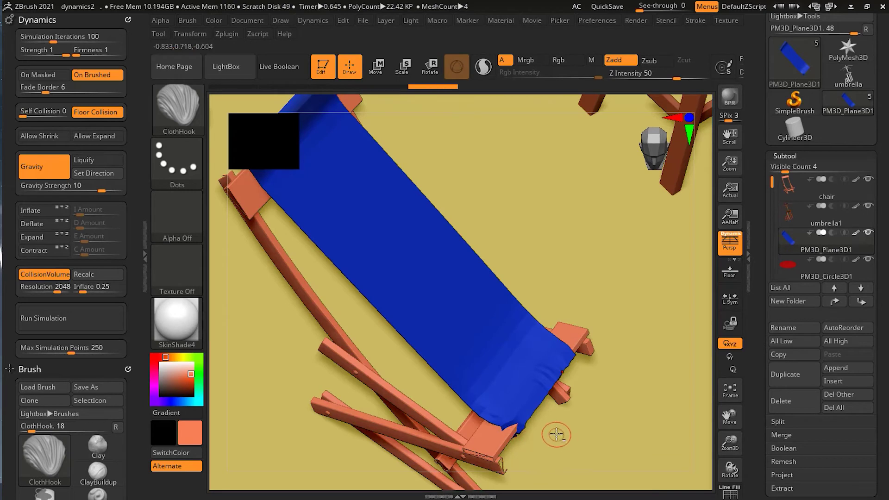
mouse_move(730, 468)
left_mouse_down()
mouse_move(476, 380)
mouse_move(516, 392)
left_mouse_up()
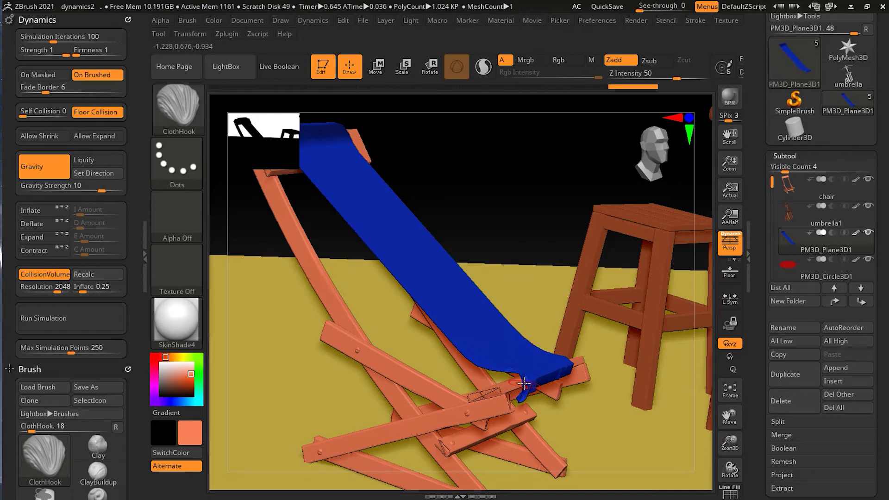
left_click_drag(734, 466, 708, 469)
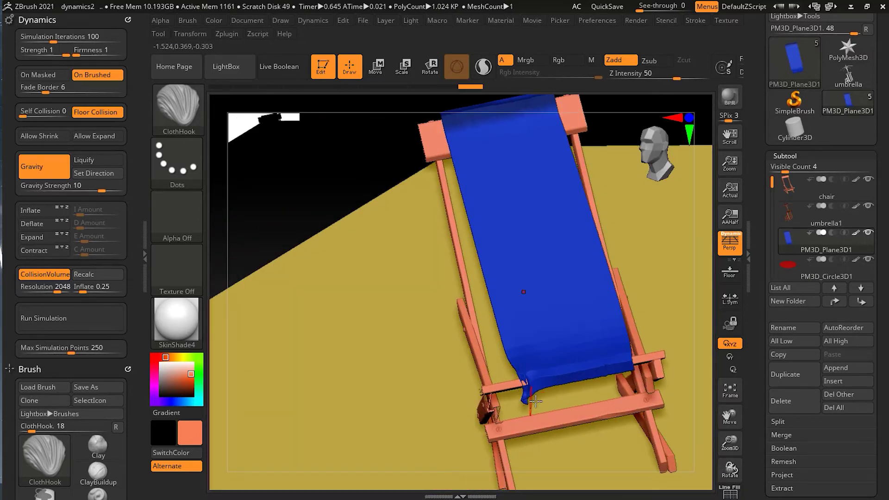
left_click_drag(730, 467, 621, 427)
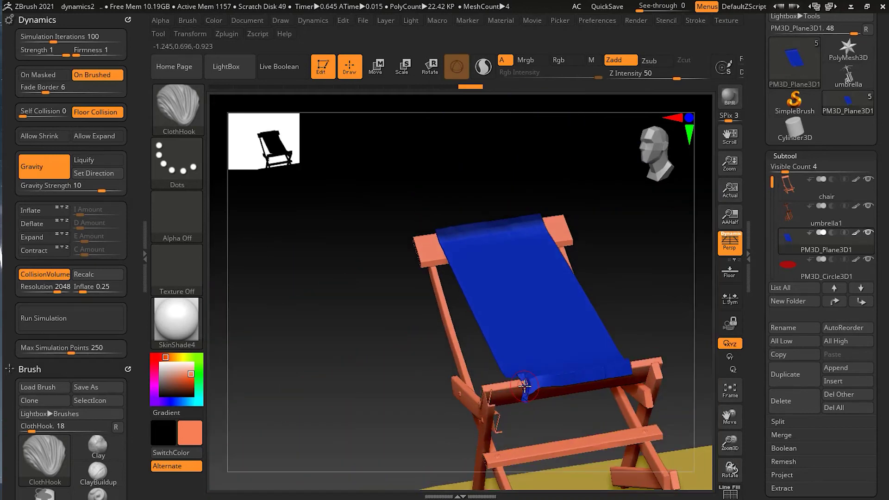
Mask the fabric's lower end along the deck chair's front crossbar.
left_click_drag(633, 296, 640, 385)
left_click_drag(608, 358, 538, 372, "ctrl")
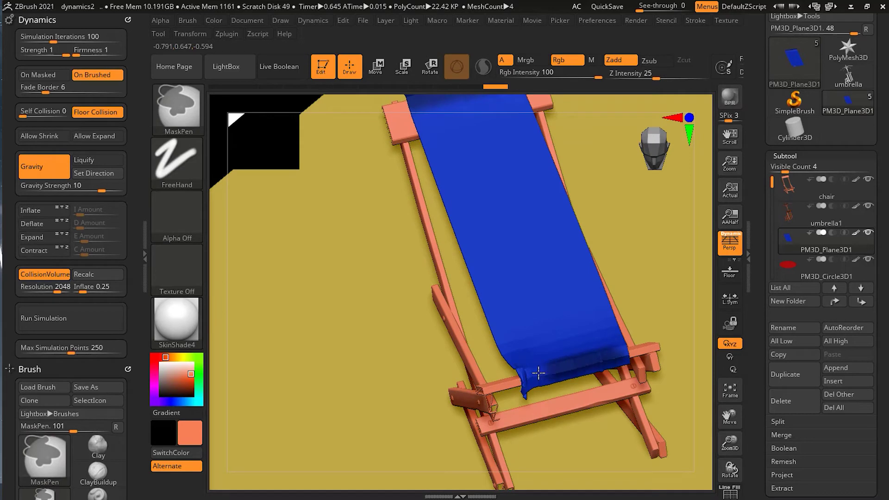
mouse_move(730, 467)
left_mouse_down()
mouse_move(729, 439)
mouse_move(711, 429)
mouse_move(692, 441)
left_mouse_up()
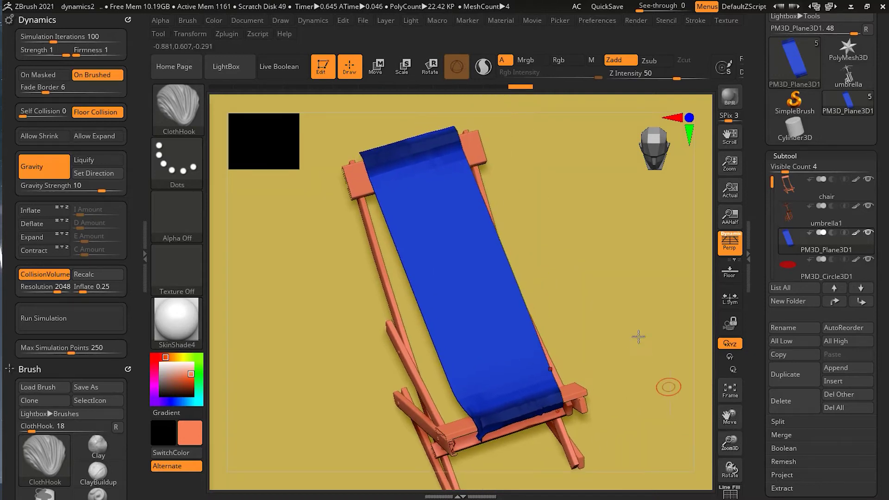
Try running the cloth simulation on the fabric masked at both ends, and undo it.
left_click(89, 327)
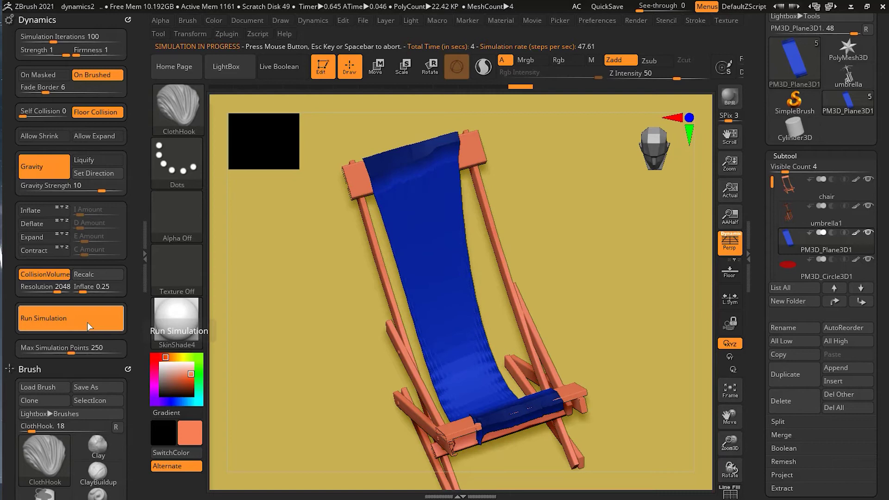
left_click_drag(730, 467, 684, 416)
key("ctrl+z")
Set Gravity Strength to 2 and run the simulation until the fabric sags between the chair's bars, and stop it.
left_click(67, 185)
left_click(58, 185)
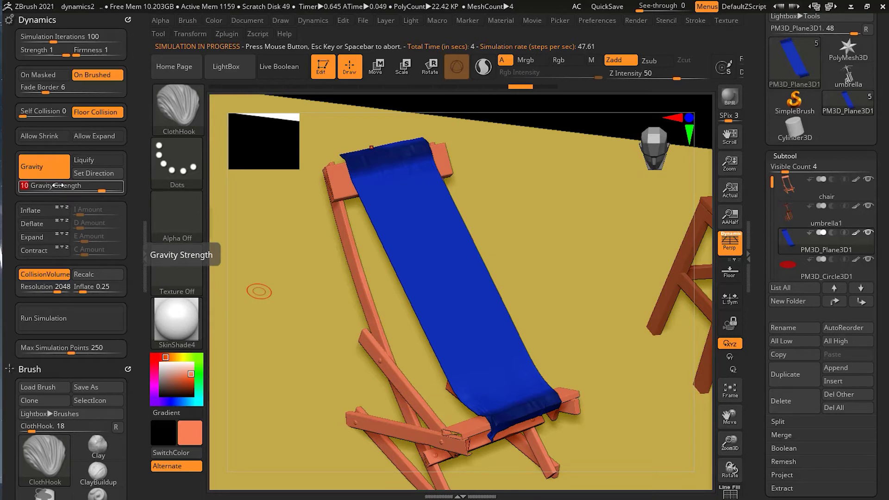
type("2")
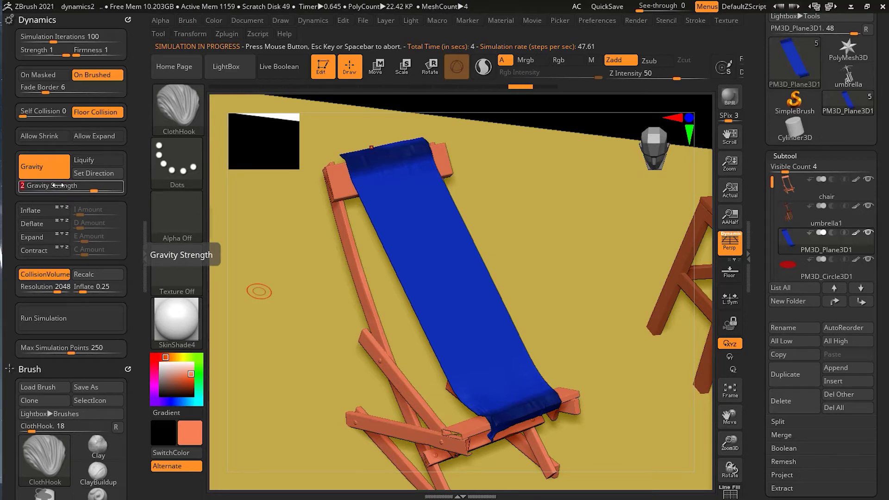
left_click(82, 320)
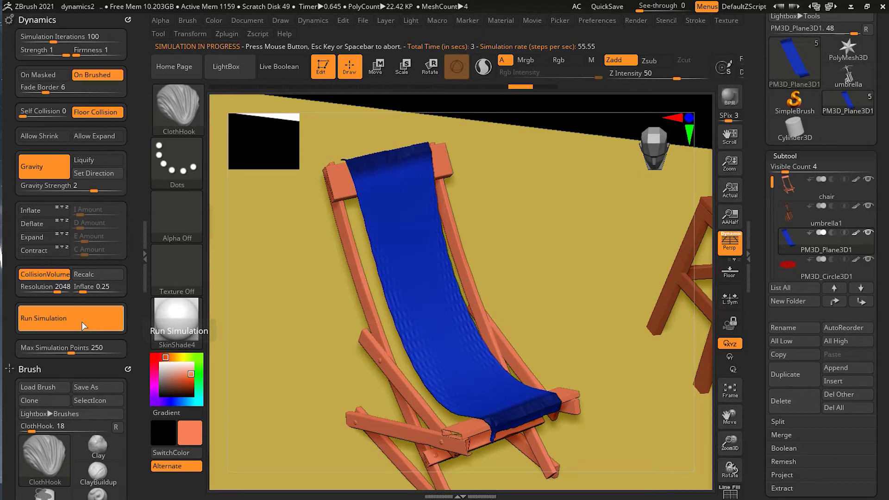
left_click(82, 321)
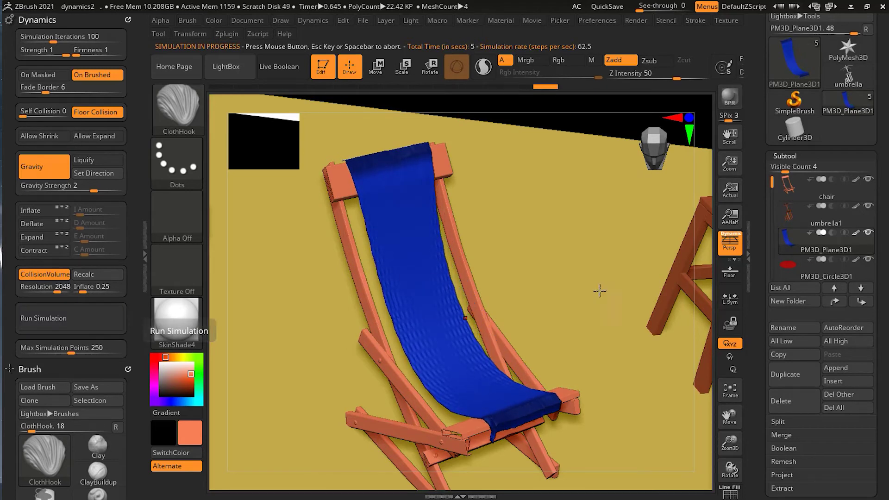
mouse_move(732, 470)
left_mouse_down()
mouse_move(730, 450)
mouse_move(742, 465)
mouse_move(730, 470)
left_mouse_up()
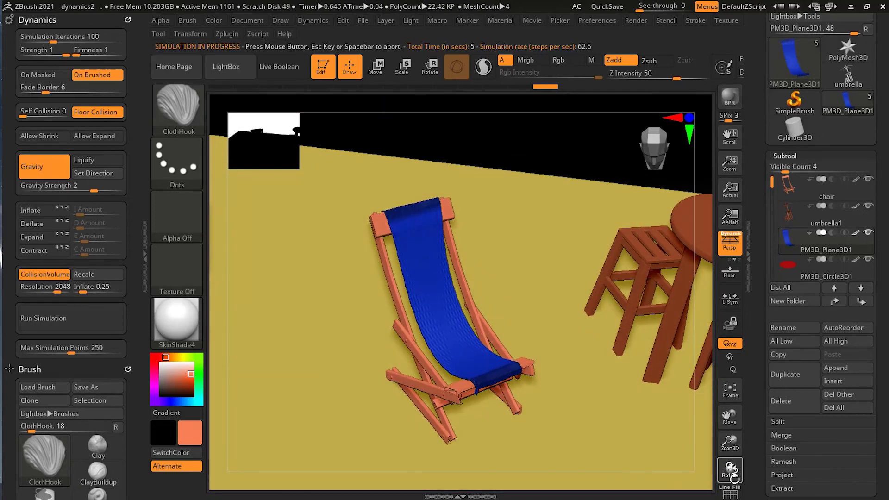
Select the red circle subtool above the umbrella frame and choose the TransposeCloth brush.
left_click_drag(730, 417, 690, 464)
left_click_drag(737, 442, 769, 437)
left_click_drag(736, 466, 729, 457)
left_click_drag(597, 250, 602, 232)
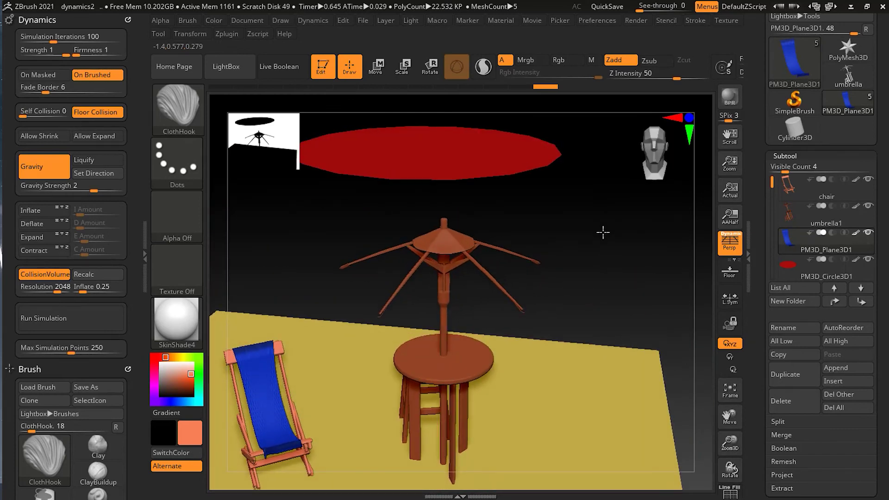
left_click(826, 273)
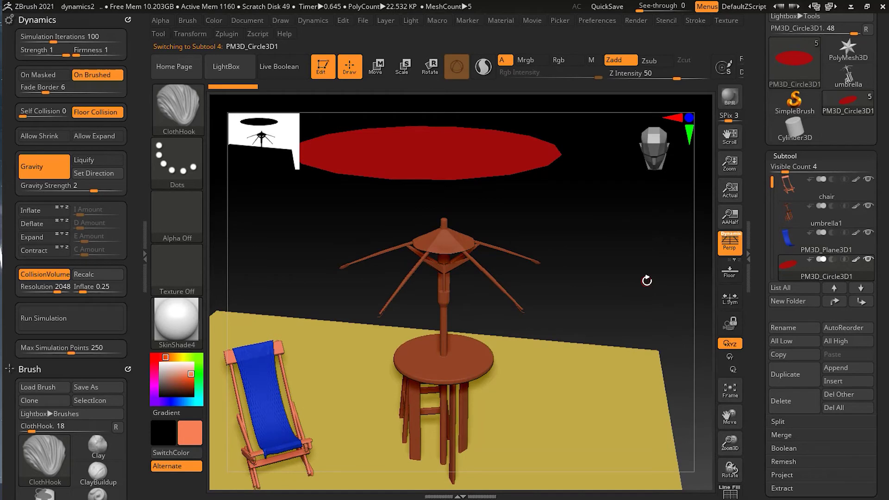
key("b")
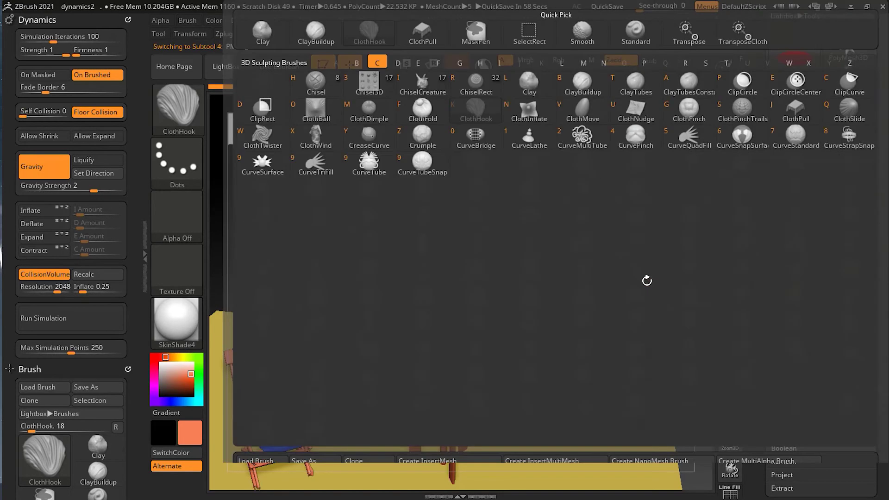
key("c")
key("t")
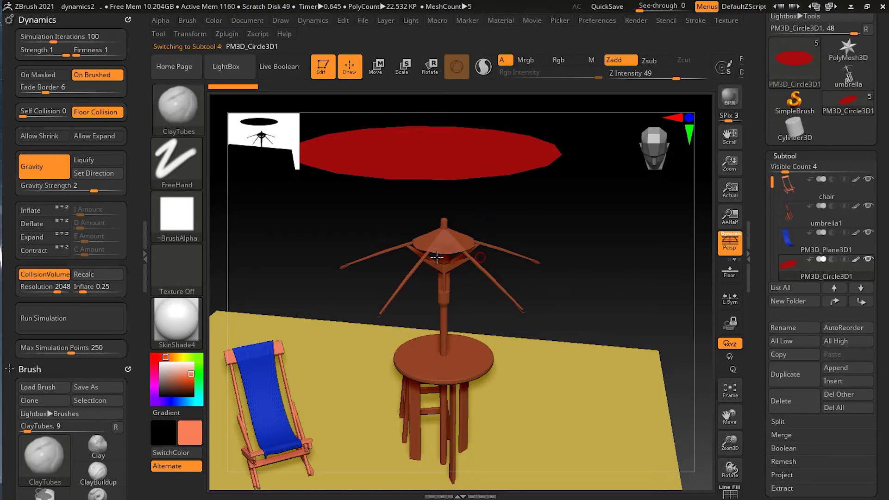
key("b")
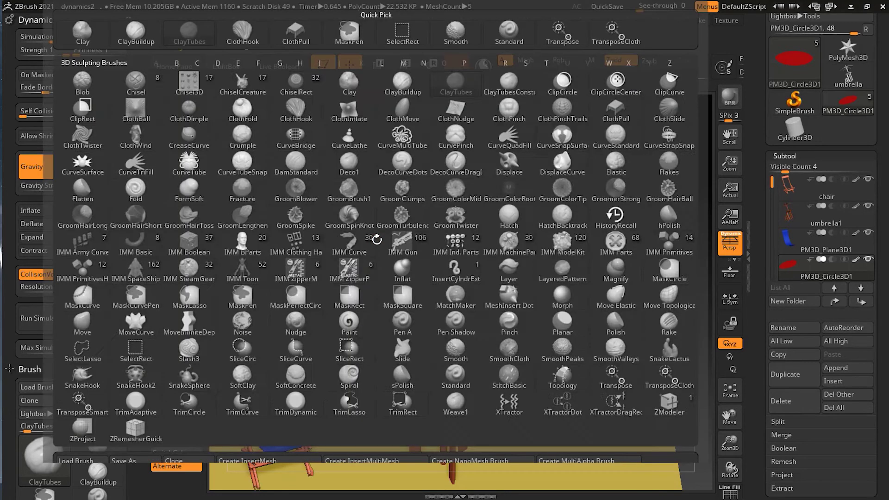
key("t")
key("c")
Try lowering the red circle onto the umbrella frame as cloth with TransposeCloth, and undo it.
left_click_drag(546, 218, 550, 260, "alt")
left_click_drag(370, 185, 396, 221)
key("ctrl")
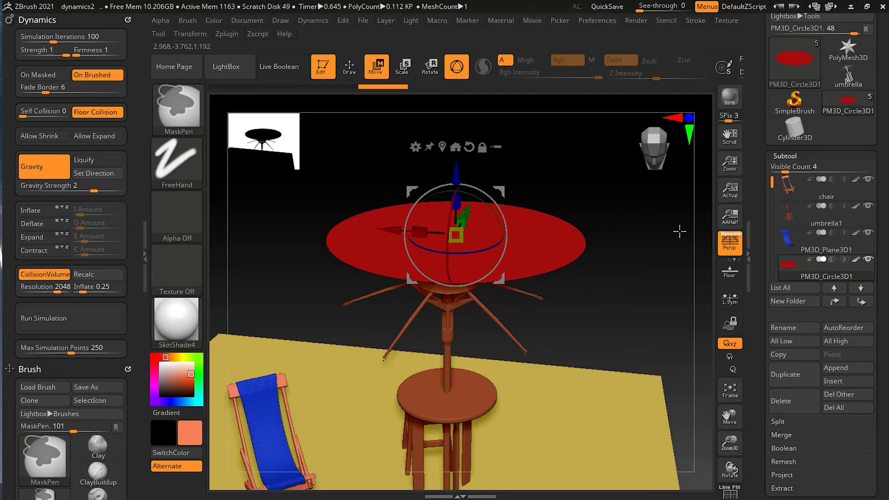
left_click_drag(456, 175, 466, 270)
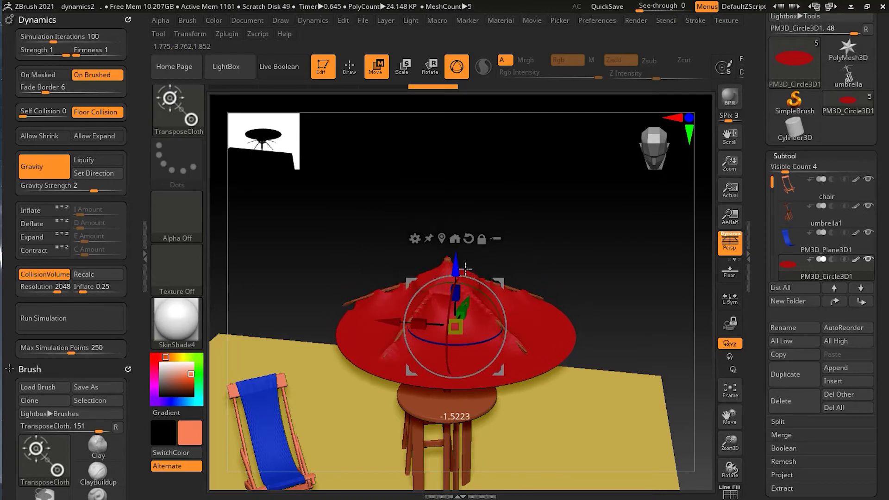
key("ctrl")
key("ctrl+z")
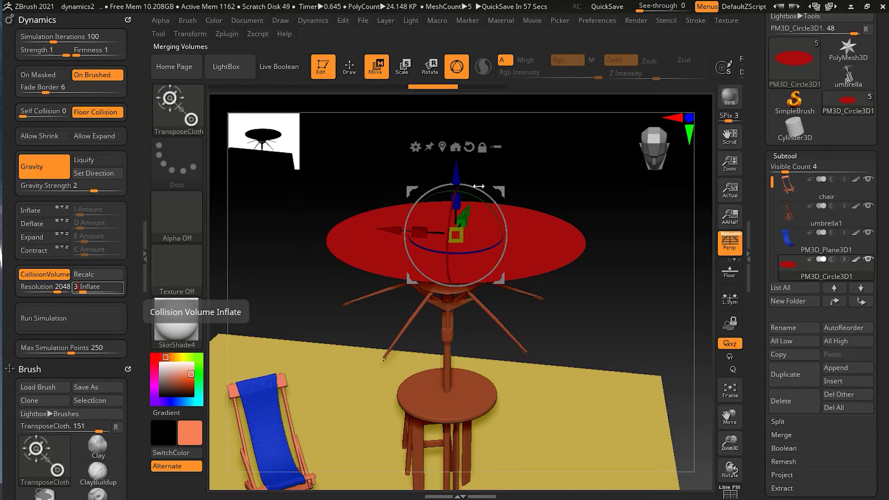
Set the collision volume's Inflate to 3, try lowering the circle onto the umbrella frame again, and undo the drape.
left_click_drag(456, 167, 452, 267)
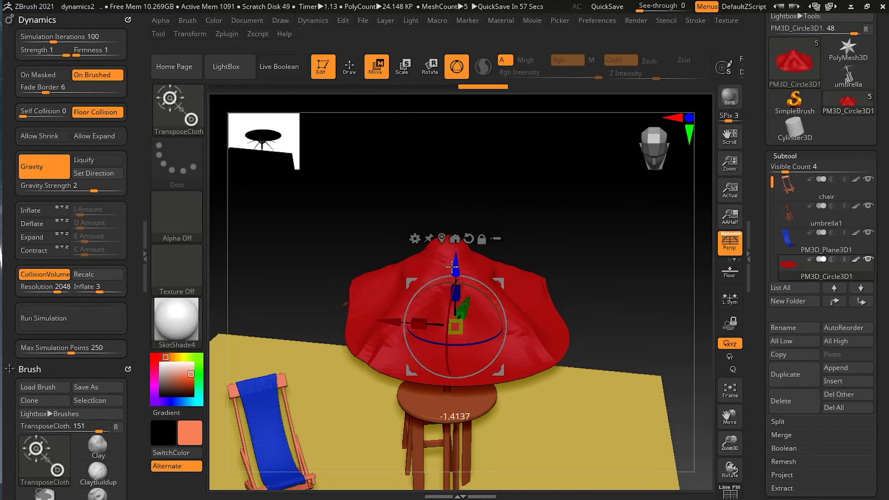
mouse_move(541, 199)
left_mouse_down()
mouse_move(548, 218)
mouse_move(583, 227)
mouse_move(575, 176)
mouse_move(554, 171)
mouse_move(604, 184)
mouse_move(595, 141)
mouse_move(508, 204)
mouse_move(532, 204)
mouse_move(540, 218)
mouse_move(529, 290)
mouse_move(539, 300)
left_mouse_up()
key("ctrl+z")
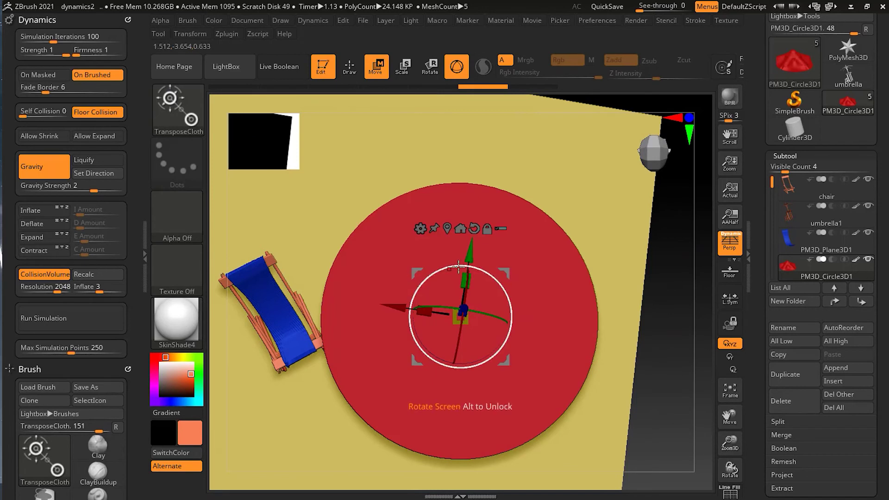
Shift the red circle horizontally along both axes to centre it over the umbrella pole.
left_click_drag(470, 253, 471, 243)
left_click_drag(396, 298, 389, 298)
left_click_drag(679, 382, 635, 284)
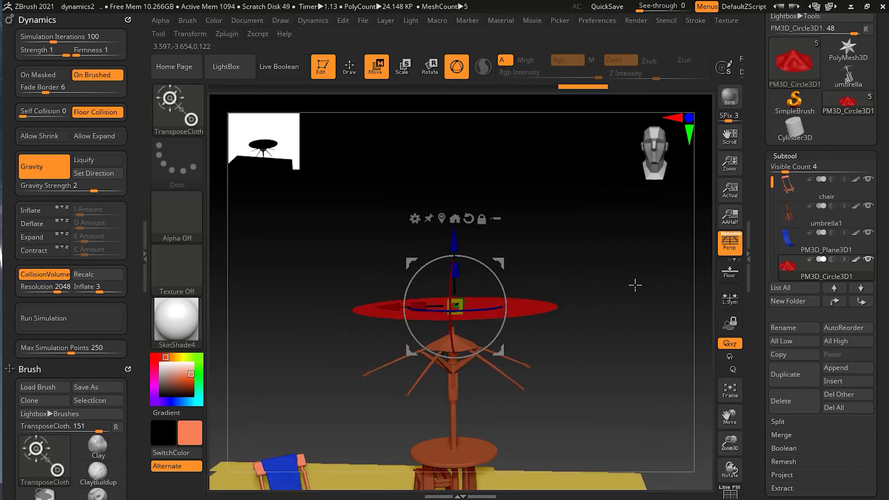
Try running the simulation on the centred circle with the collision volume's Inflate at 3, and undo it.
left_click(86, 317)
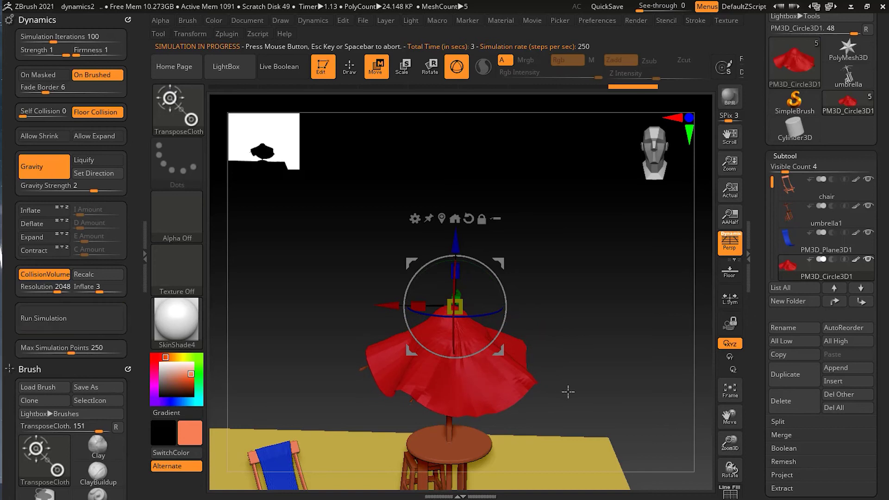
mouse_move(518, 288)
left_mouse_down()
mouse_move(510, 294)
mouse_move(562, 314)
mouse_move(524, 326)
mouse_move(552, 336)
mouse_move(491, 377)
mouse_move(577, 293)
mouse_move(599, 296)
mouse_move(554, 293)
mouse_move(593, 280)
mouse_move(577, 272)
mouse_move(589, 268)
left_mouse_up()
key("ctrl+z")
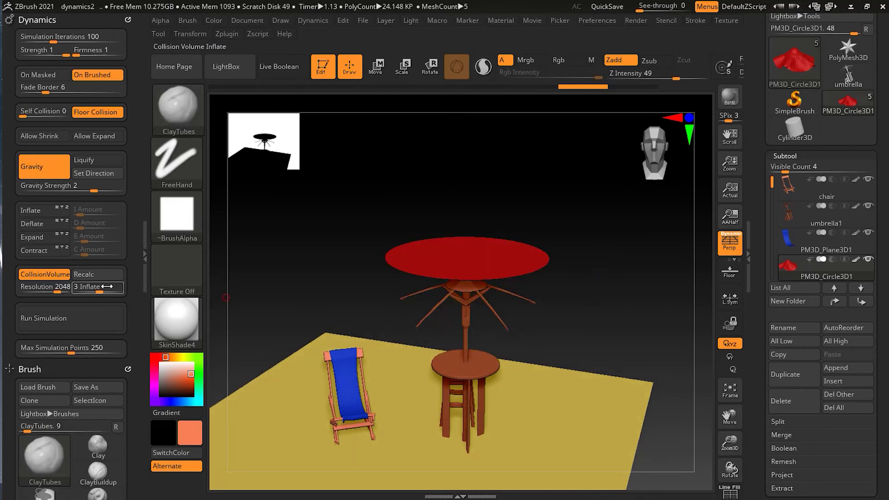
Set the collision volume's Inflate to 1, run the simulation on the umbrella fabric, and undo the drape.
left_click(92, 287)
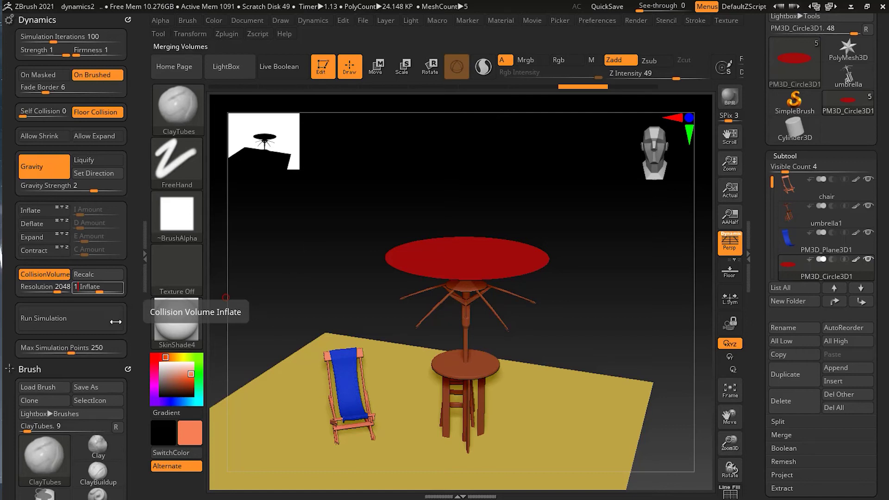
left_click(76, 317)
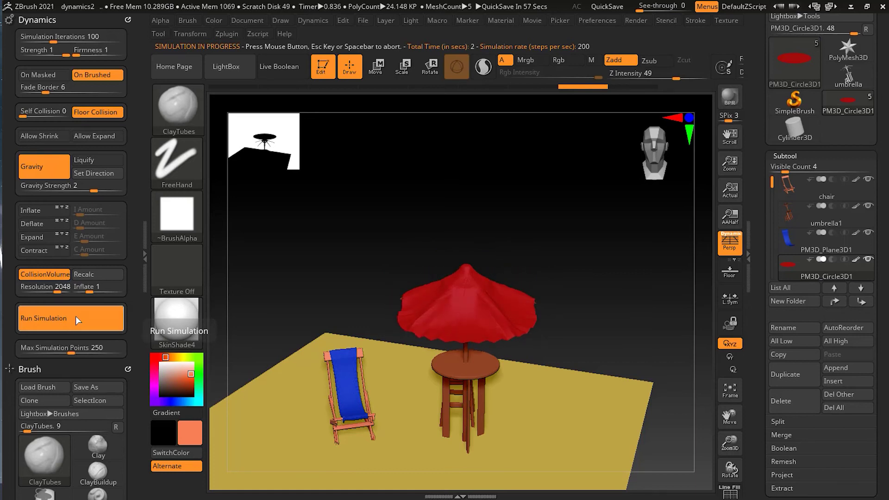
left_click_drag(537, 226, 532, 304)
key("ctrl+z")
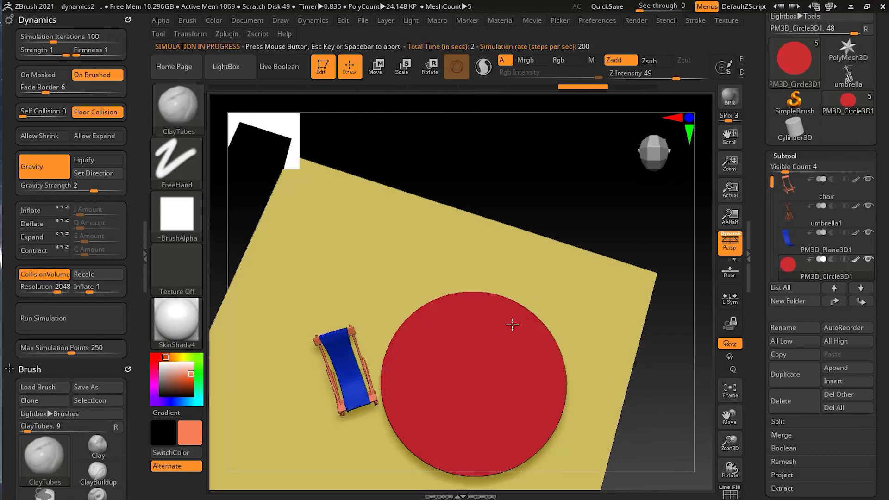
Nudge the red circle slightly in the top view to refine its centring over the umbrella, and return to Draw mode.
left_click(375, 66)
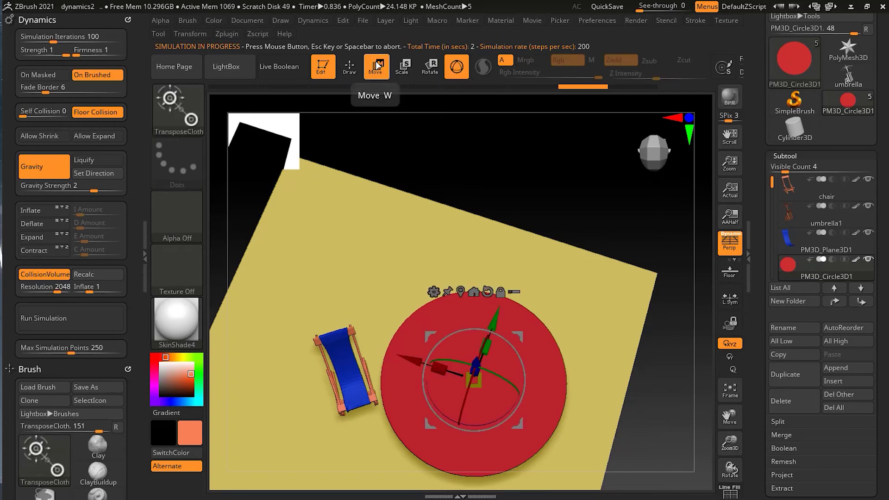
left_click_drag(493, 327, 494, 322)
left_click_drag(411, 356, 409, 356)
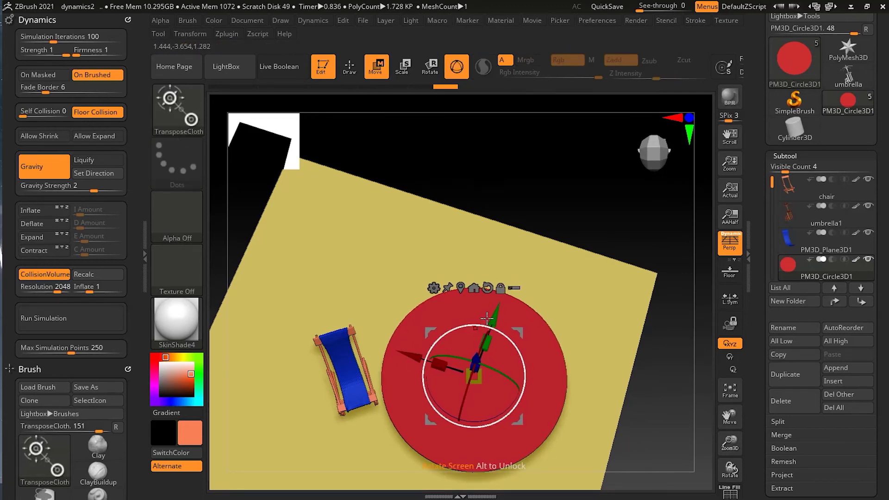
left_click_drag(411, 351, 409, 352)
left_click(350, 67)
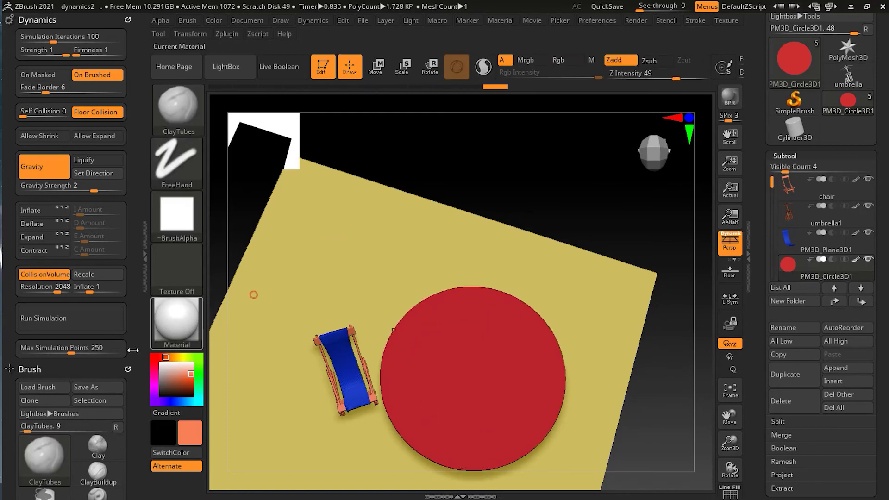
Try running the simulation on the recentred circle with Firmness at 1, and undo it.
left_click(92, 320)
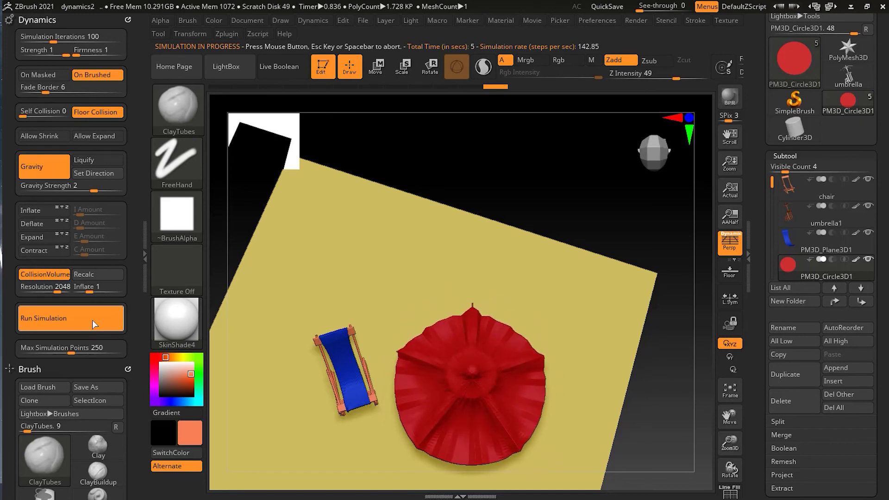
left_click_drag(654, 409, 643, 311)
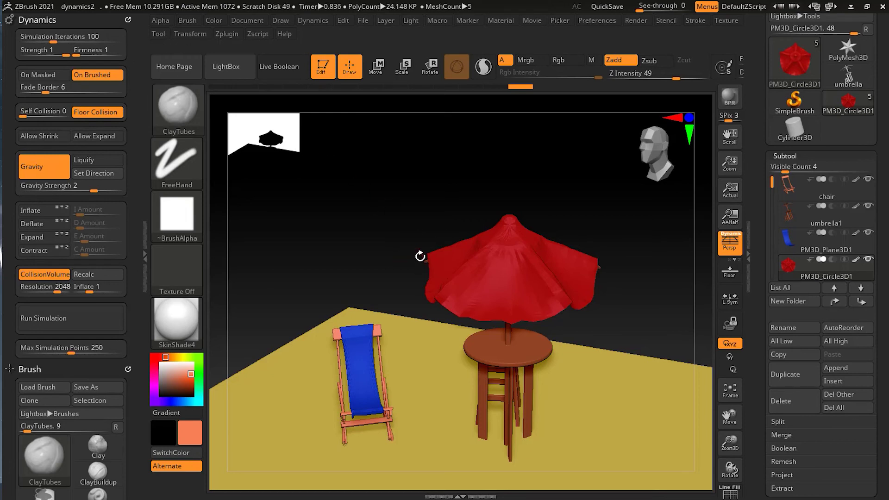
key("ctrl+z")
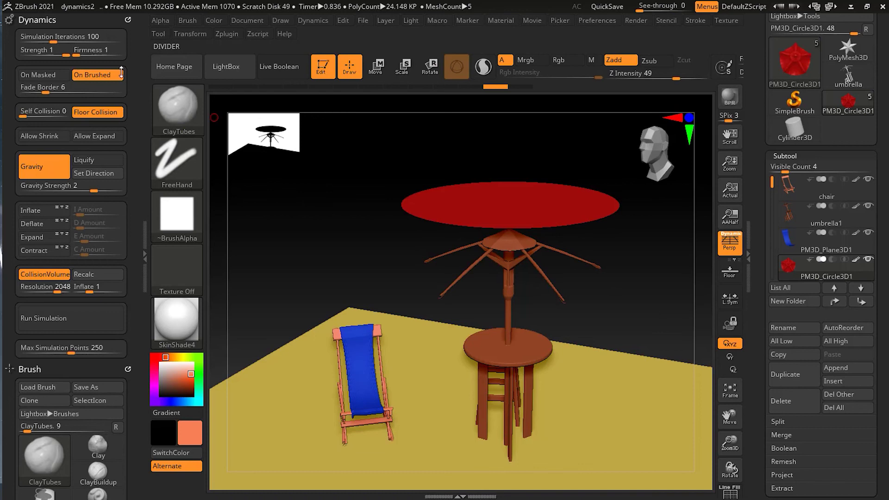
Set Firmness to 6, try the simulation on the umbrella fabric, and undo the drape.
left_click_drag(83, 54, 122, 58)
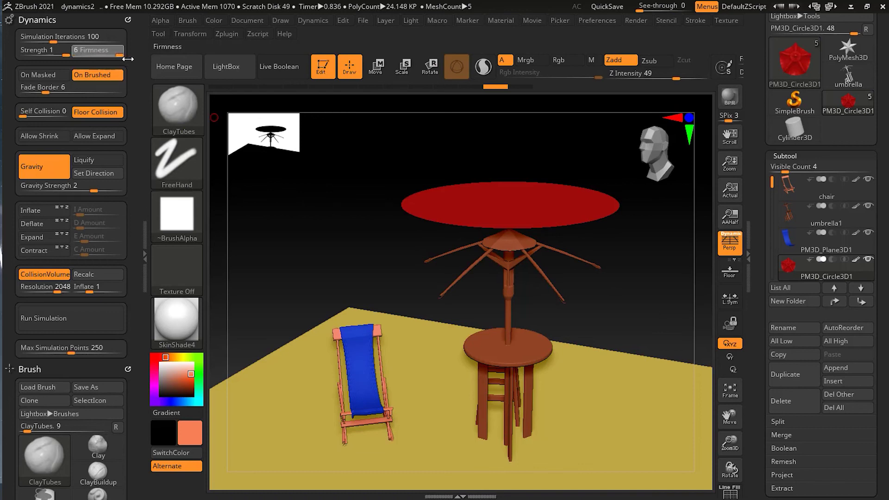
left_click(107, 325)
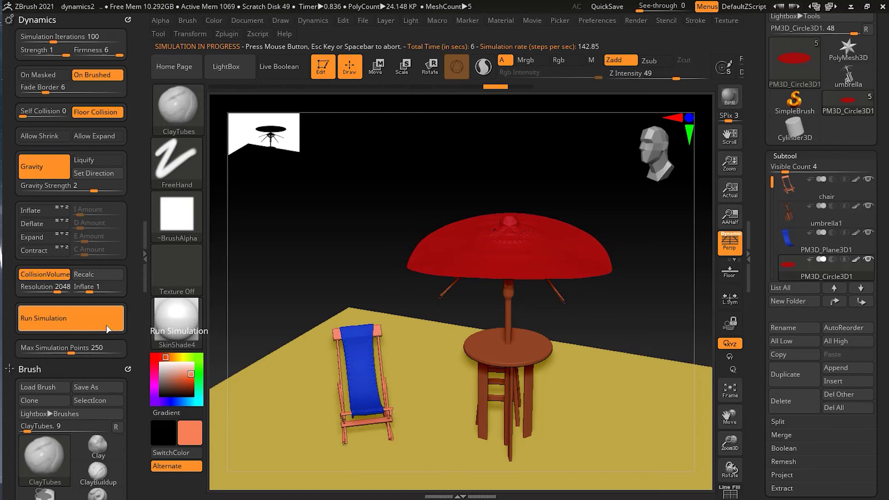
left_click_drag(646, 293, 641, 282)
key("ctrl+z")
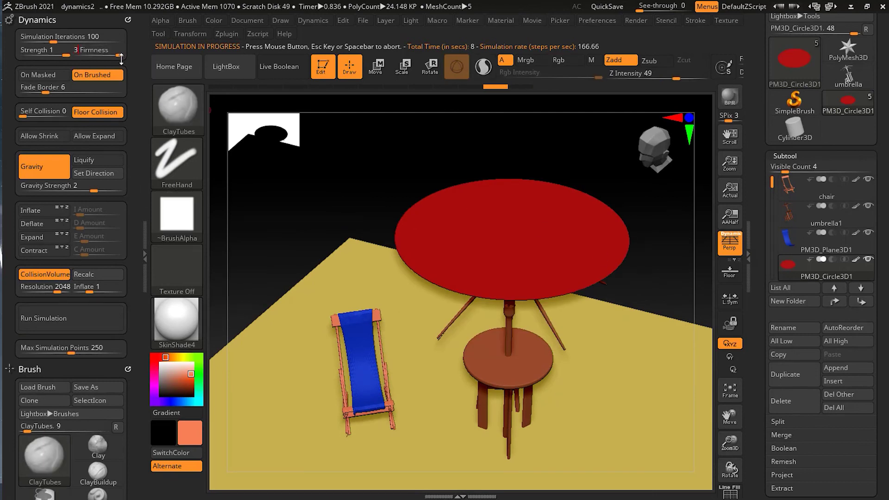
Set Firmness to 3 and run the simulation until the red circle drapes over the umbrella frame, and stop it.
left_click(73, 319)
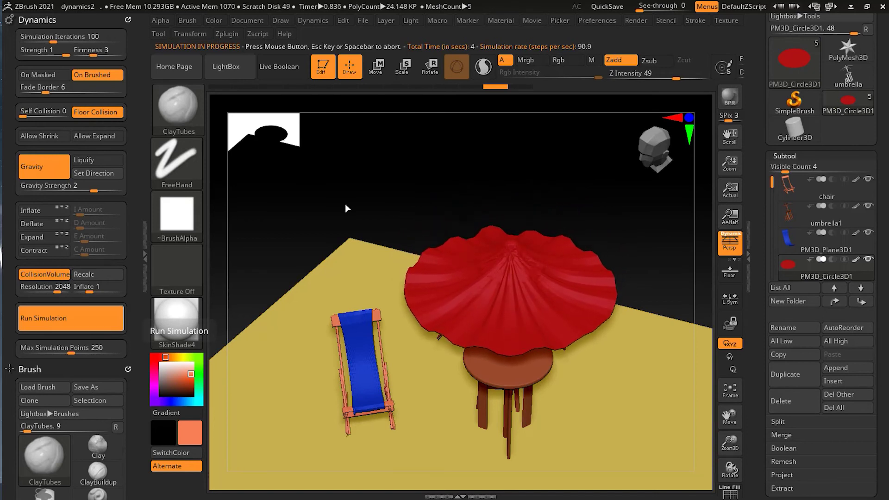
left_click(119, 320)
left_click_drag(642, 264, 652, 234)
Select the blue deck chair fabric subtool, set Firmness to 4, and run the simulation briefly on it.
left_click(837, 255)
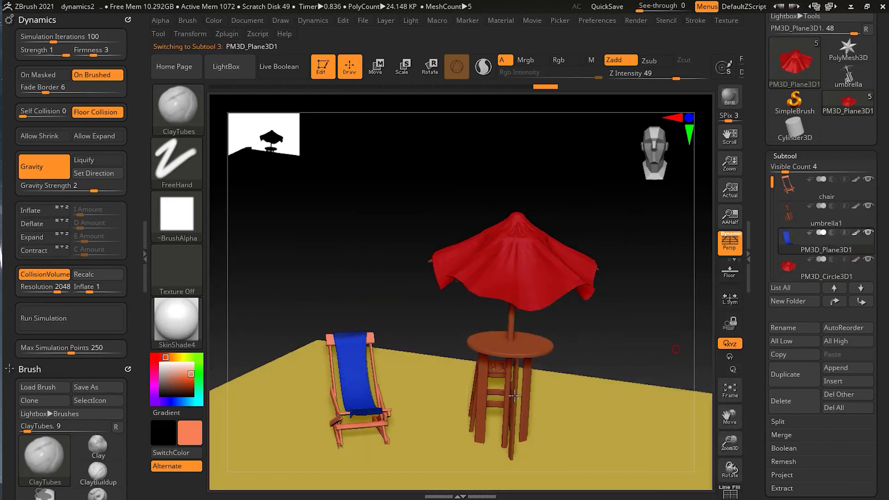
mouse_move(396, 313)
left_mouse_down()
mouse_move(410, 327)
mouse_move(419, 321)
mouse_move(387, 318)
left_mouse_up()
left_click_drag(93, 54, 103, 56)
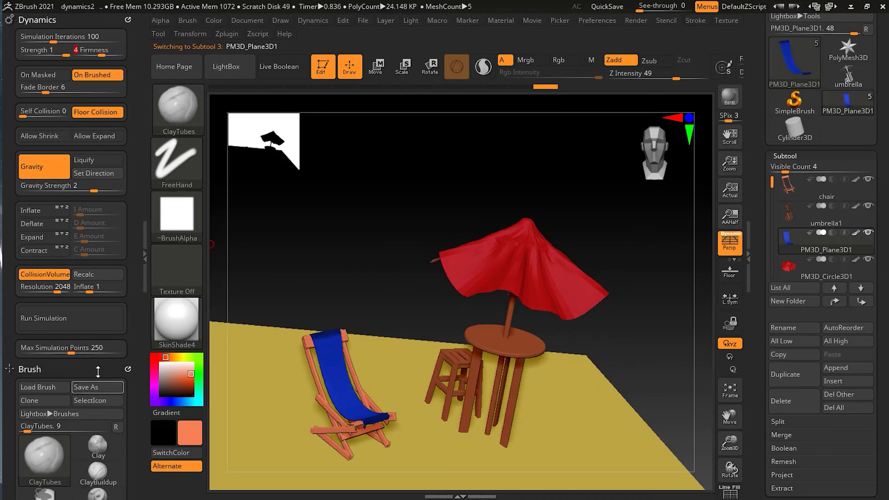
left_click(79, 329)
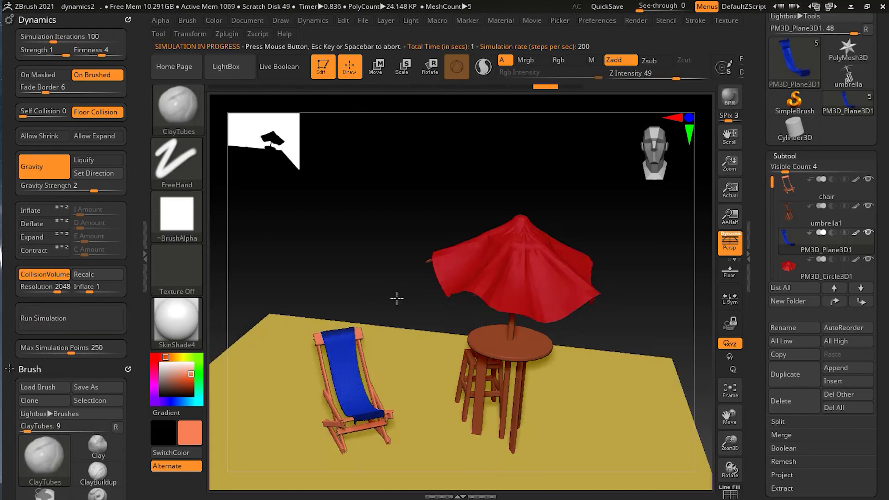
left_click_drag(613, 305, 646, 320)
left_click_drag(616, 282, 618, 319)
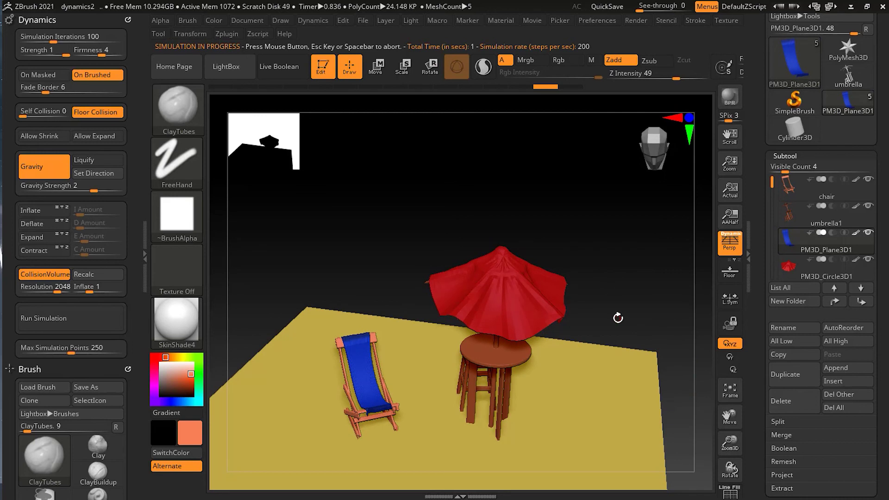